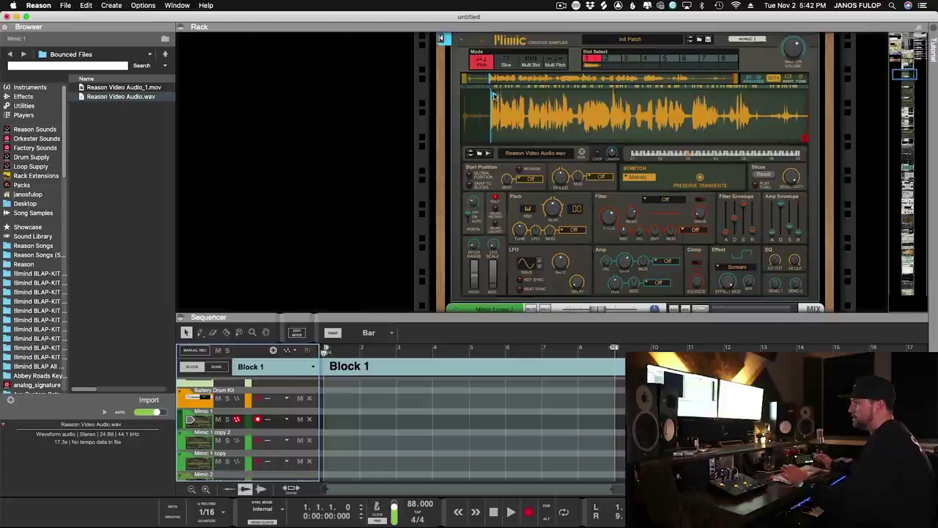
Place the start and end markers of the Reason Video Audio.wav sample in Mimic 1 around the tail of one short sound.
drag(496, 96, 598, 104)
mouse_move(803, 139)
mouse_down()
mouse_move(605, 137)
mouse_move(628, 168)
mouse_move(587, 140)
mouse_move(860, 137)
mouse_up()
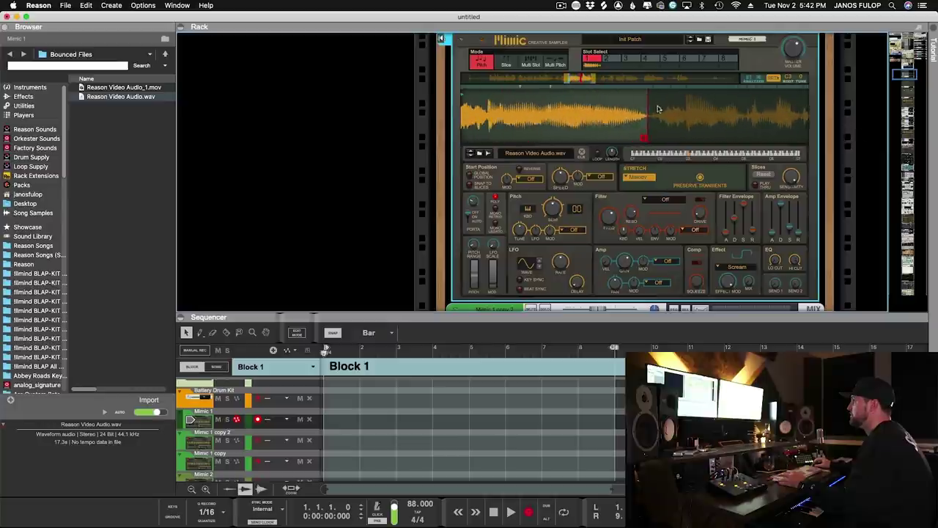
mouse_move(572, 109)
mouse_down()
mouse_move(628, 111)
mouse_move(621, 122)
mouse_up()
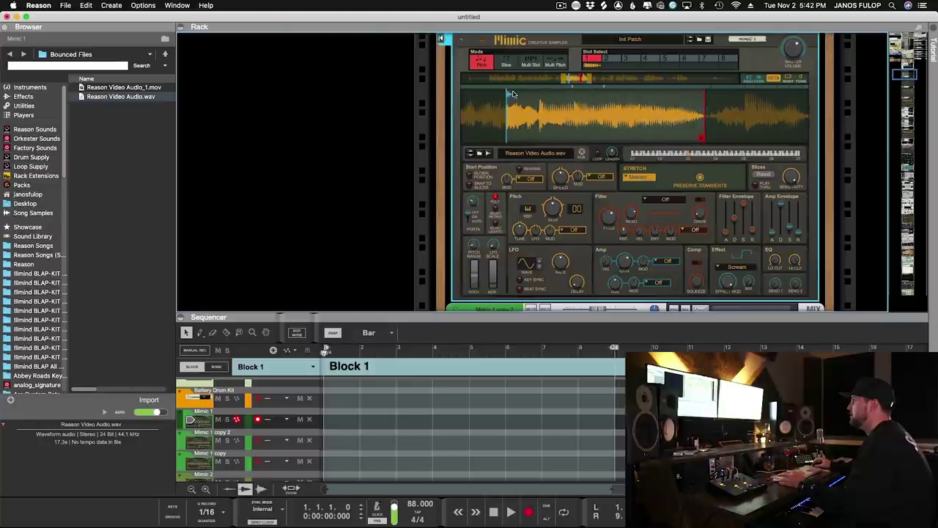
drag(512, 94, 600, 95)
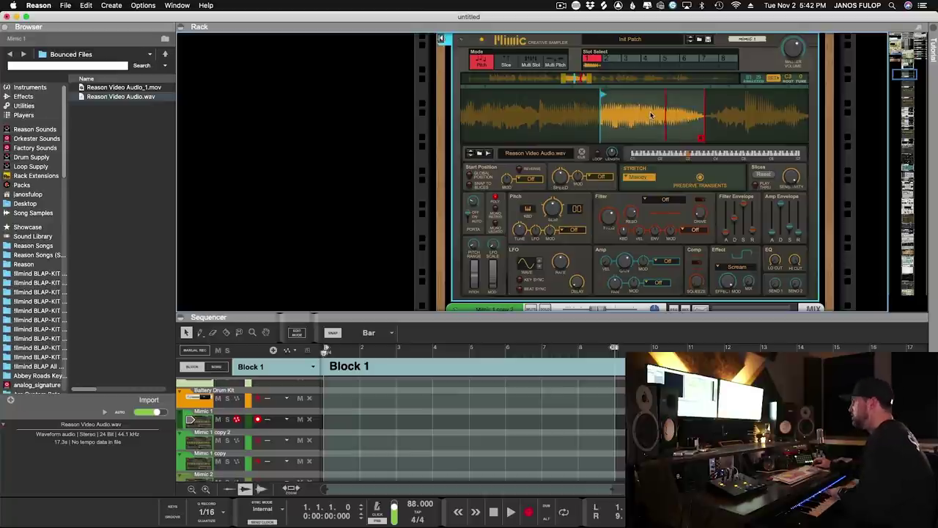
drag(605, 95, 602, 96)
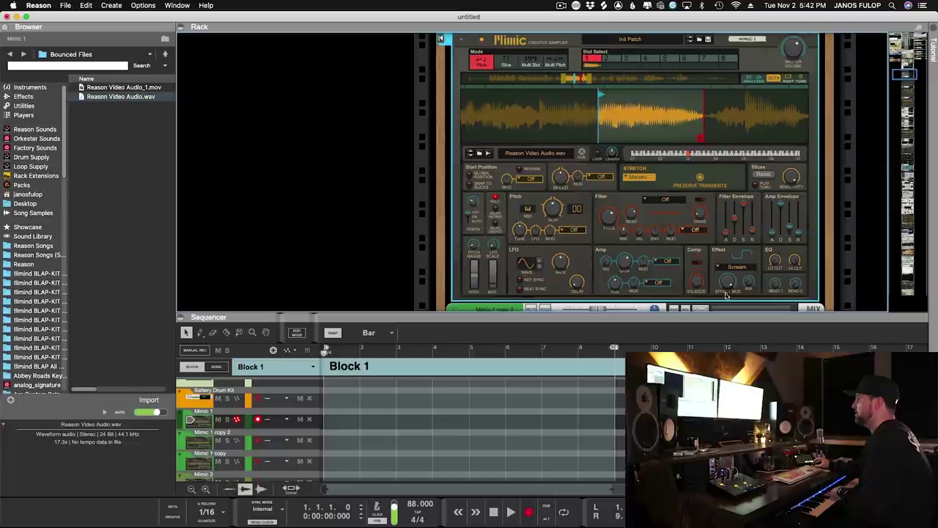
Set the Mimic 1 filter type to LP 24 and enable the compressor.
click(654, 200)
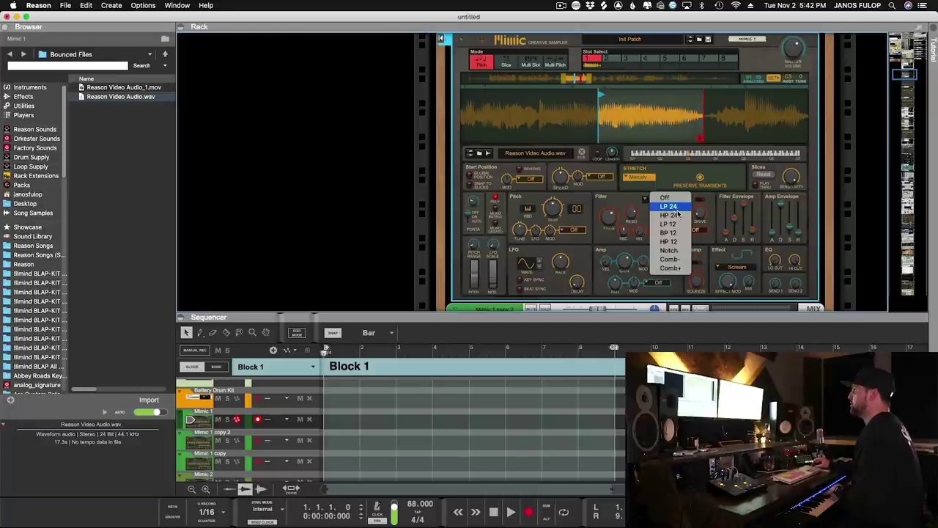
click(676, 209)
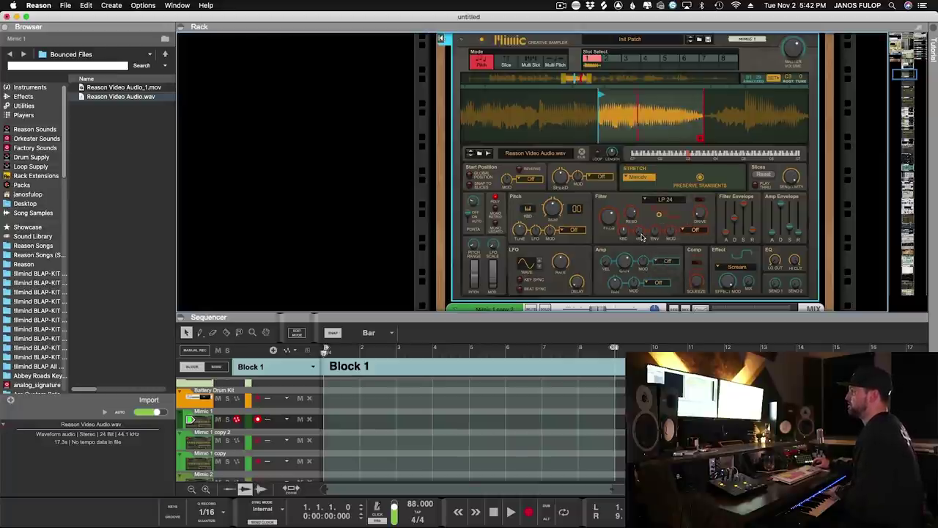
click(699, 262)
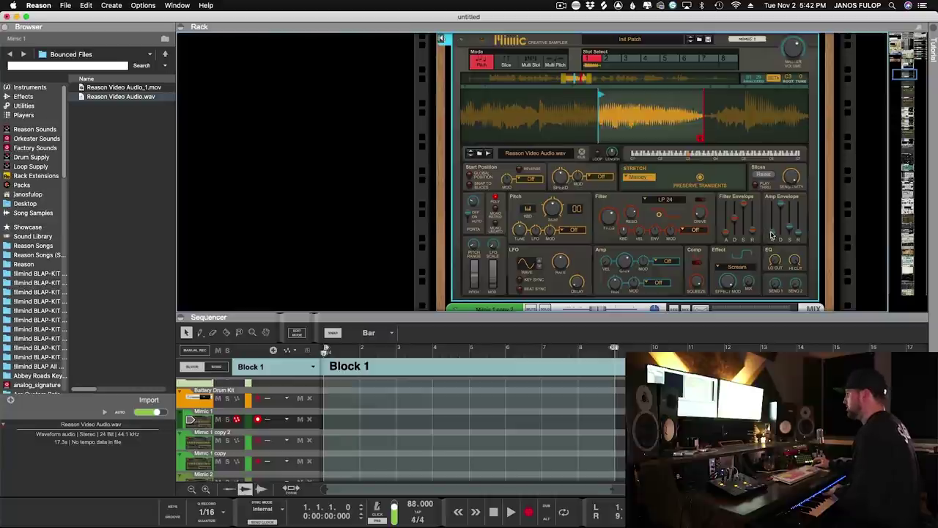
Raise the amp envelope's attack and move the sample's start marker slightly closer to the end marker.
drag(772, 233, 772, 217)
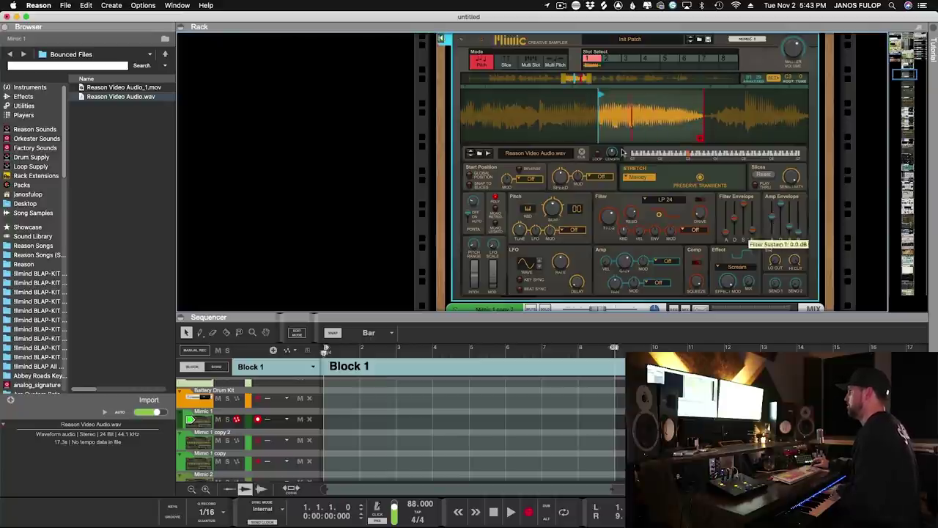
drag(601, 94, 617, 93)
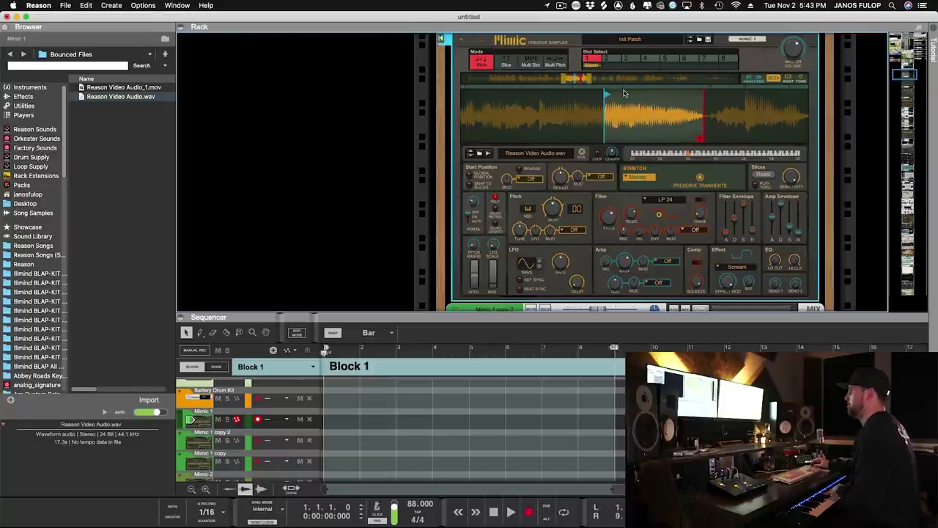
mouse_move(608, 115)
mouse_down()
mouse_move(633, 120)
mouse_move(625, 122)
mouse_up()
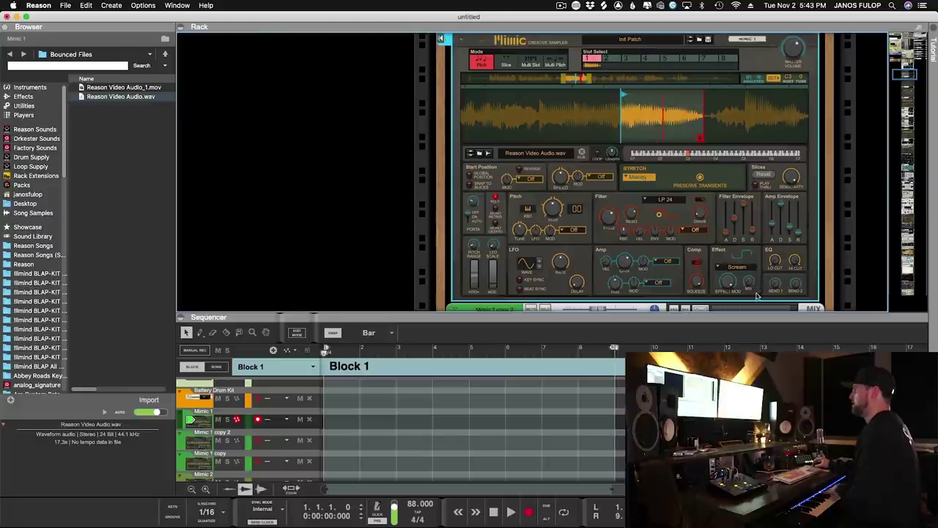
Adjust the mix of the Scream effect and the EQ low cut on Mimic 1.
drag(752, 276, 750, 278)
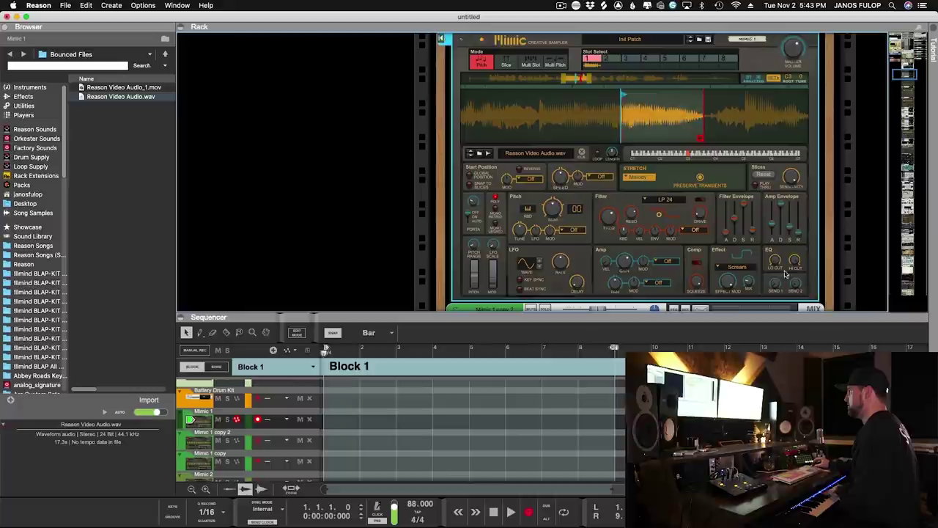
drag(775, 260, 791, 278)
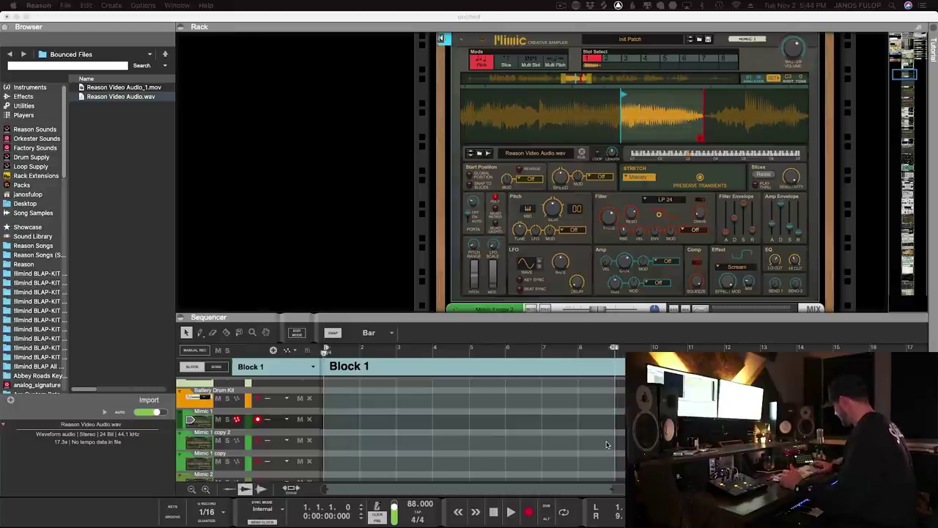
Record a melody of about six bars on the Mimic 1 track, starting at bar 1 of Block 1.
key(super+Return)
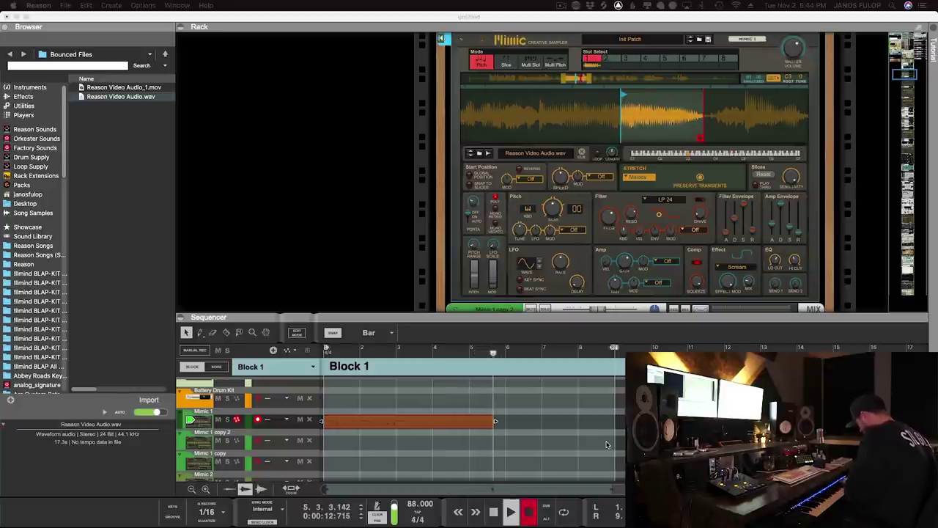
key(space)
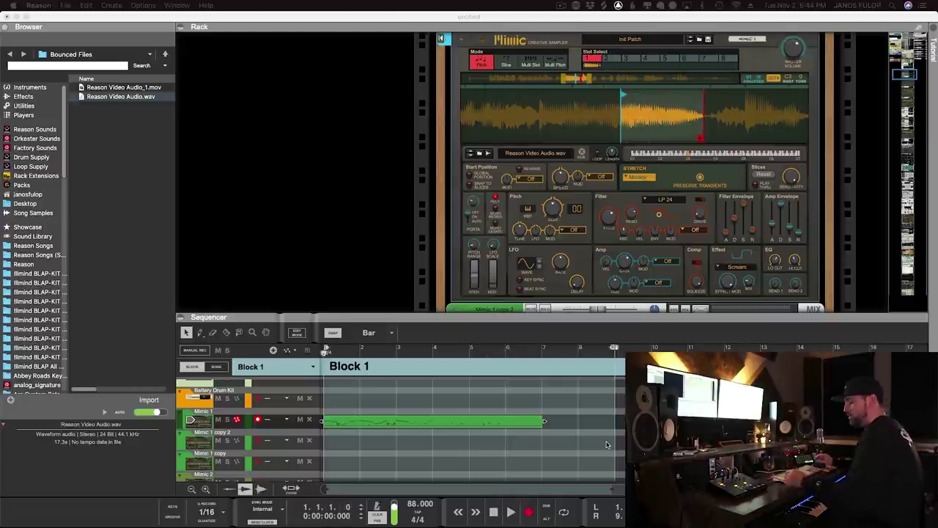
Split the recorded Mimic 1 clip, delete the excess, and arrange the remaining two-bar clips from bar 1 to bar 5.
click(445, 424)
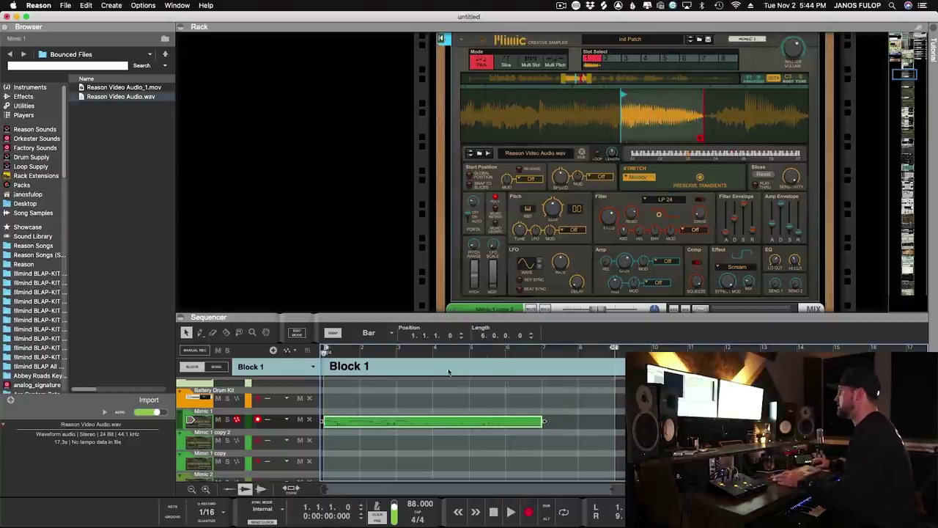
click(226, 332)
super+click(378, 426)
key(Delete)
drag(540, 430, 333, 423)
key(Delete)
click(186, 332)
drag(501, 423, 358, 420)
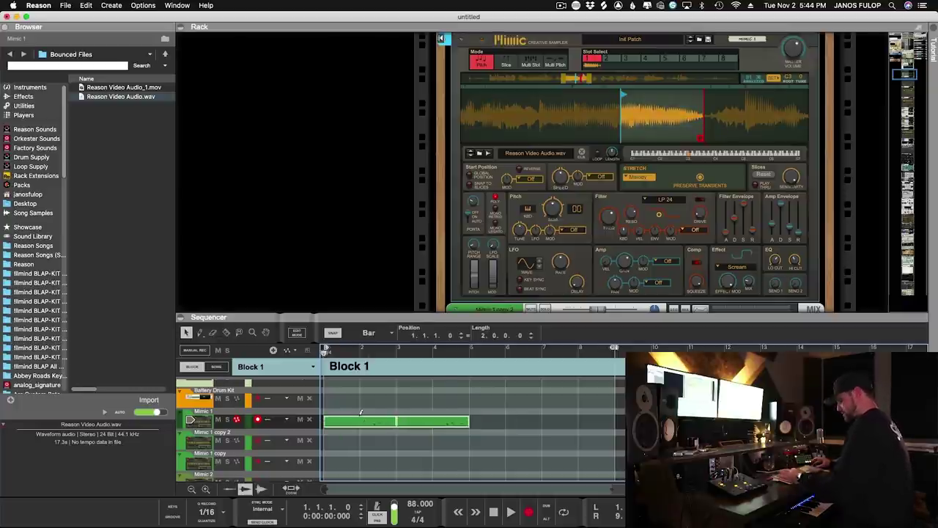
Duplicate the two Mimic 1 clips to fill the block up to bar 9, and play back the result.
key(super+d)
key(space)
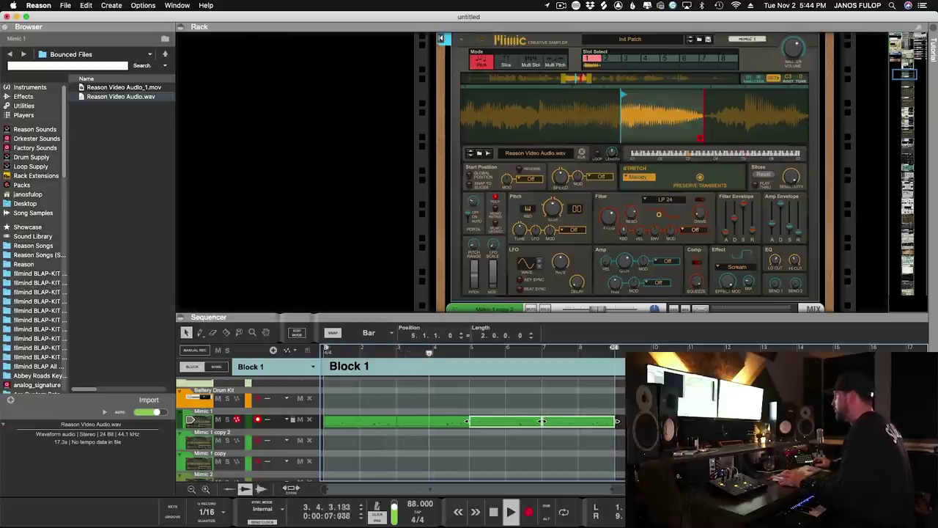
click(796, 263)
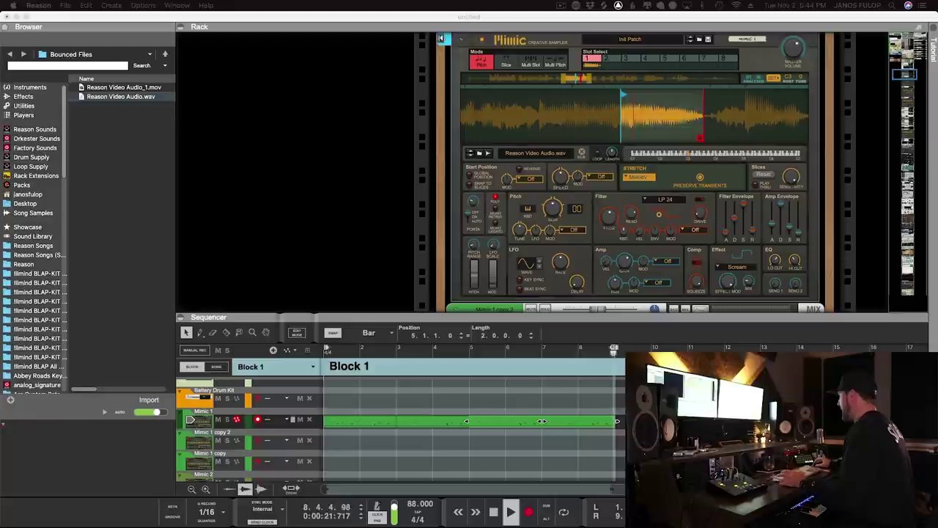
click(380, 459)
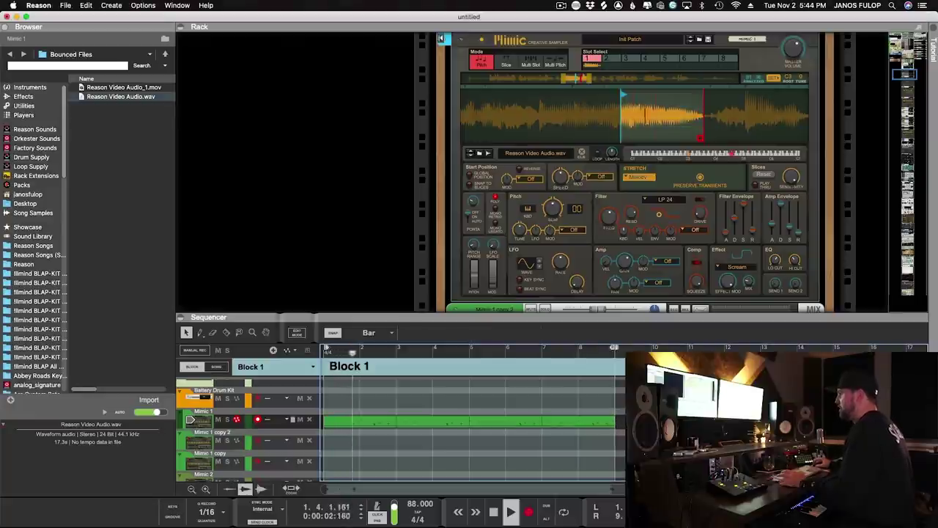
scroll(444, 442, down, 1)
key(space)
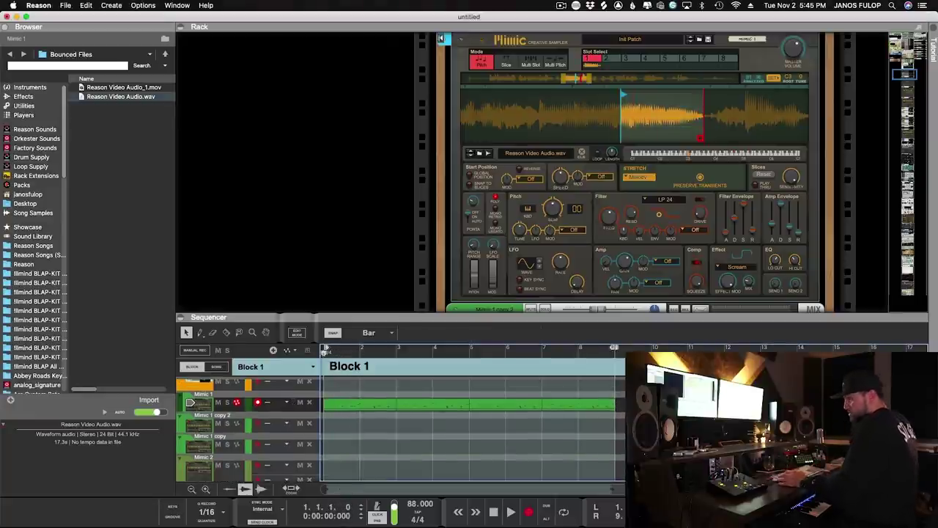
Select the Mimic 2 track and turn off the filter of its first slot.
click(189, 457)
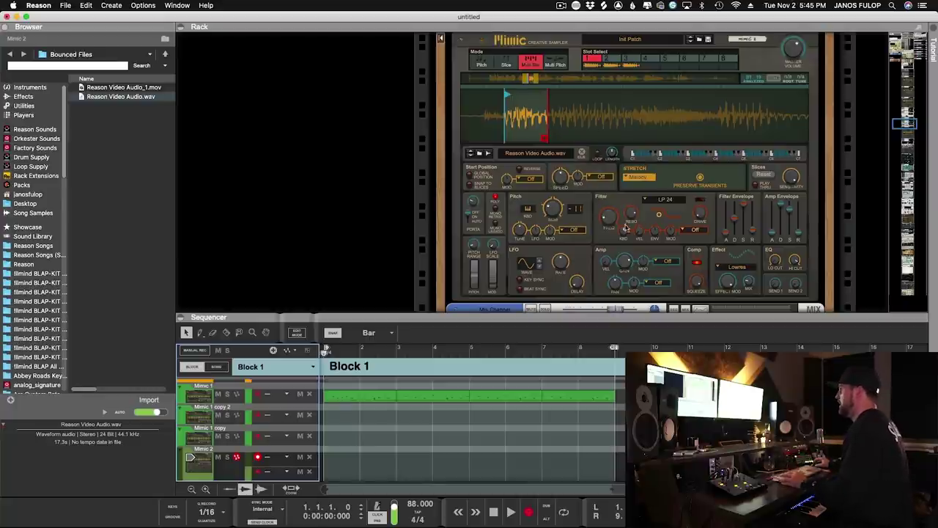
click(561, 122)
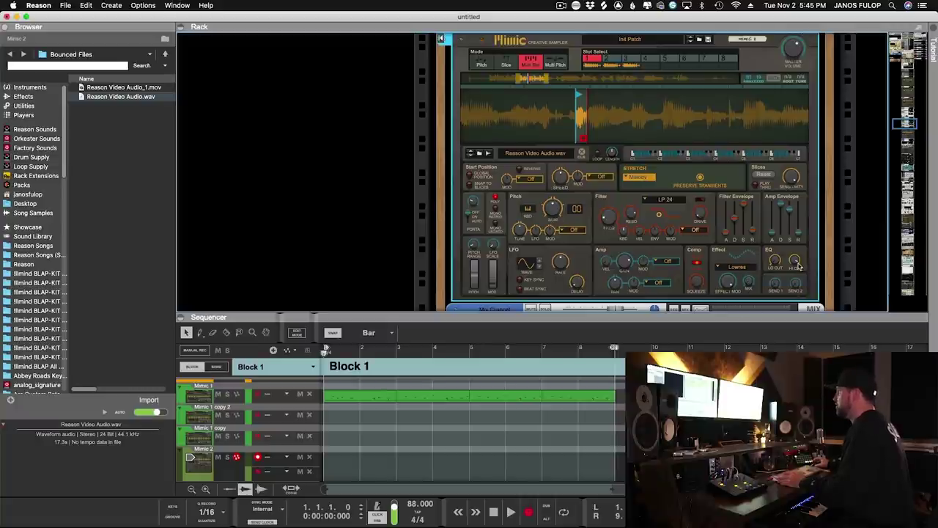
click(664, 199)
click(669, 192)
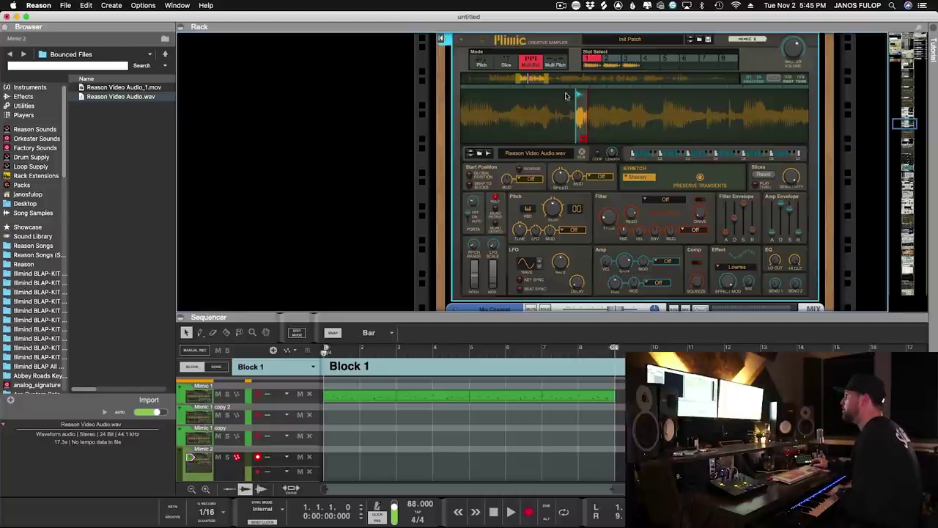
Try a wider sample region in slot 1 of Mimic 2, and narrow its start and end markers to one short hit.
drag(576, 95, 481, 97)
drag(590, 141, 692, 141)
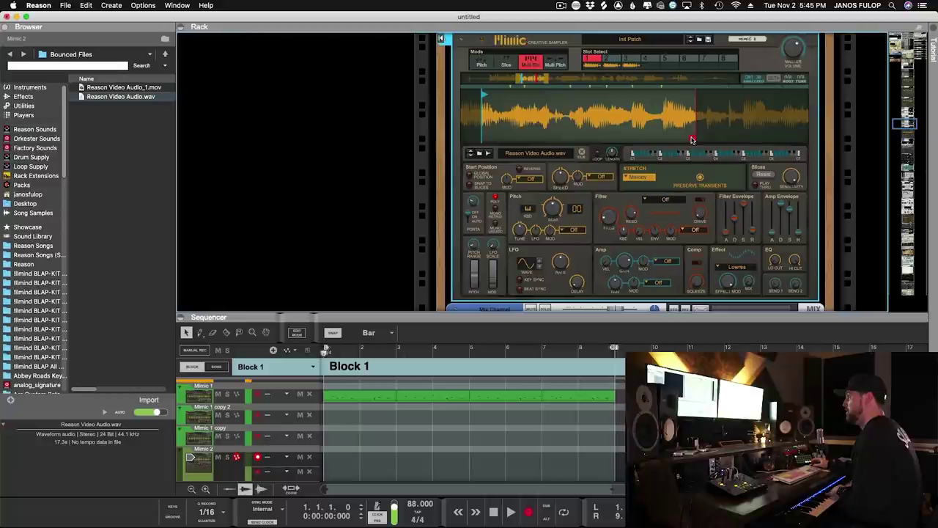
drag(482, 93, 576, 95)
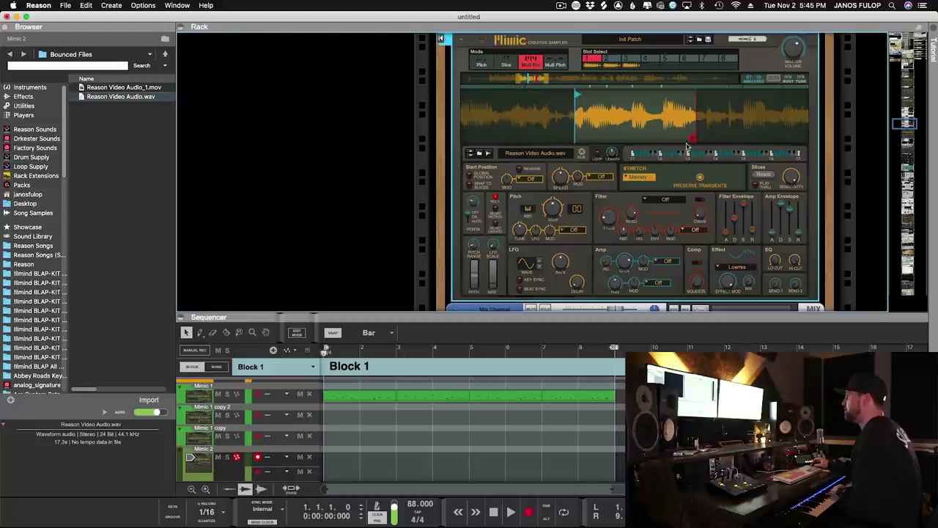
drag(692, 137, 582, 140)
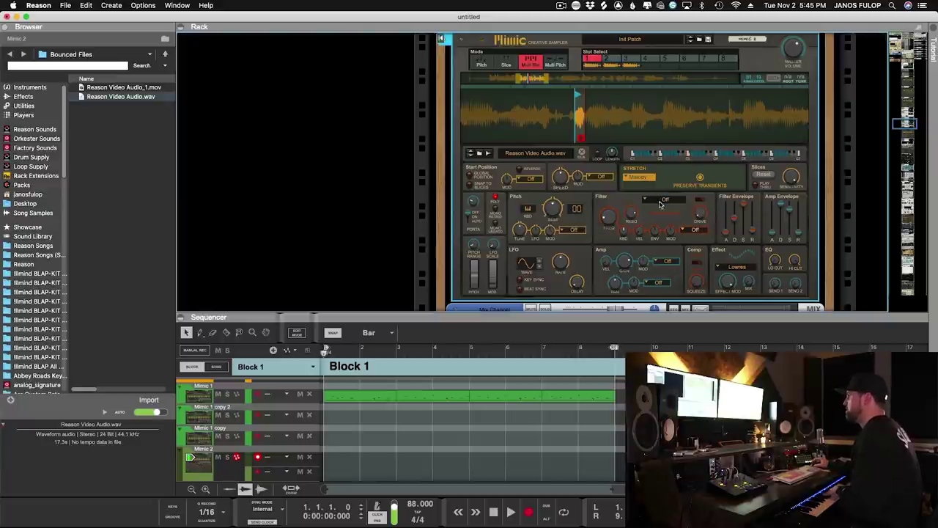
Set the slot 1 filter of Mimic 2 to LP 24 and adjust the compressor's squeeze amount.
click(665, 199)
click(668, 211)
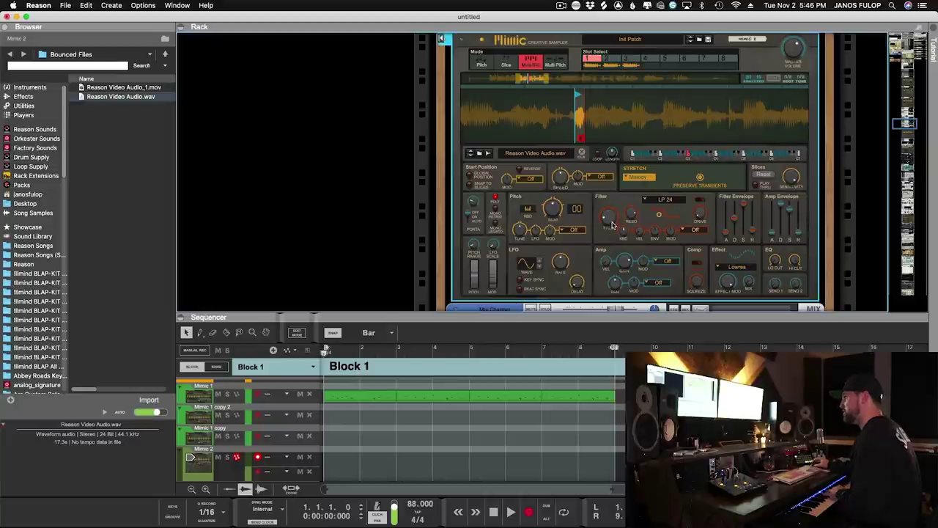
mouse_move(612, 225)
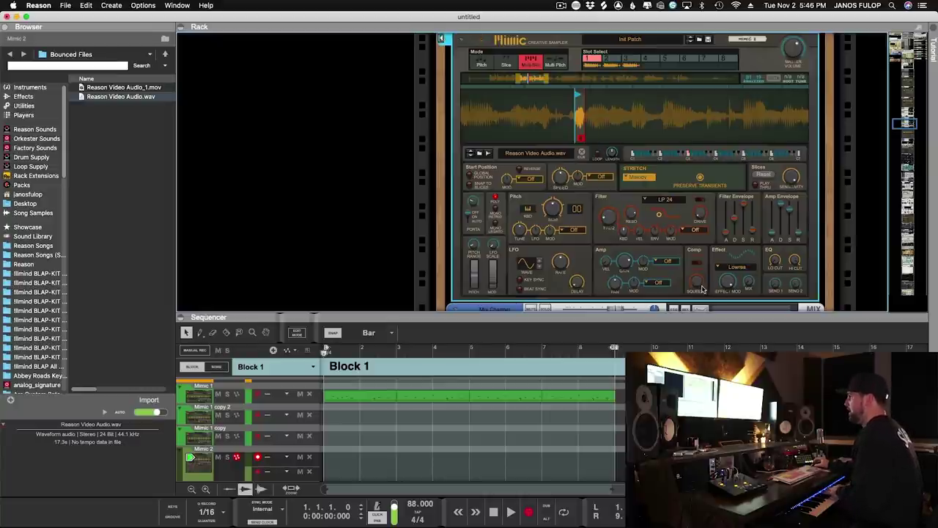
drag(702, 290, 710, 249)
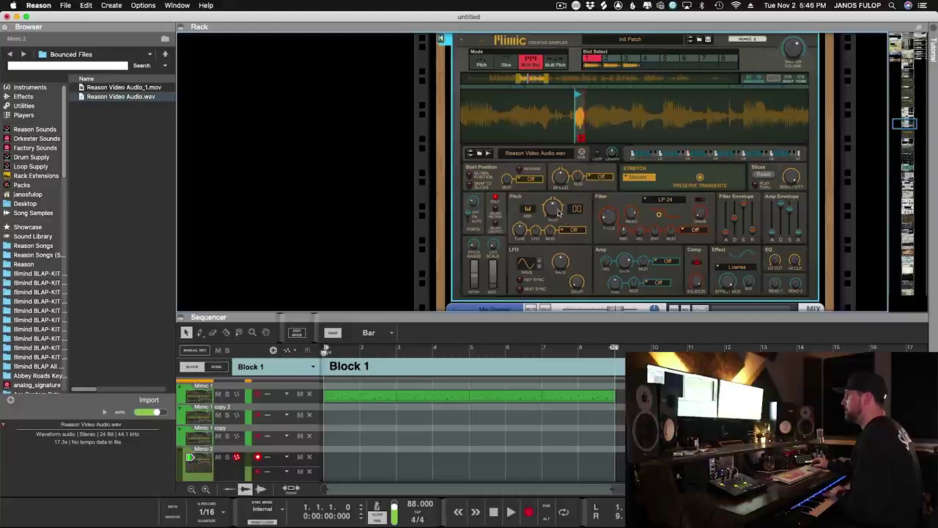
Lower the slot 1 pitch to -10 semitones and adjust the mix of the Lowres effect.
drag(555, 208, 555, 210)
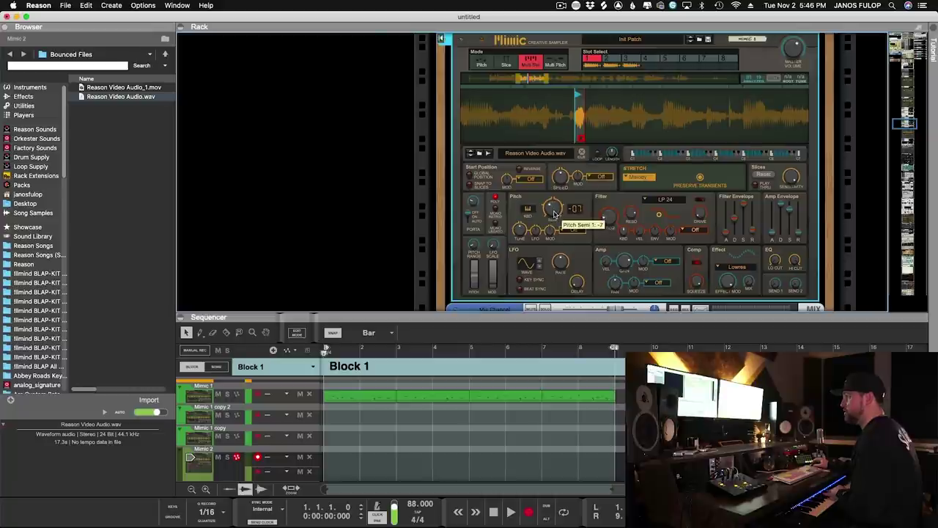
drag(555, 214, 555, 214)
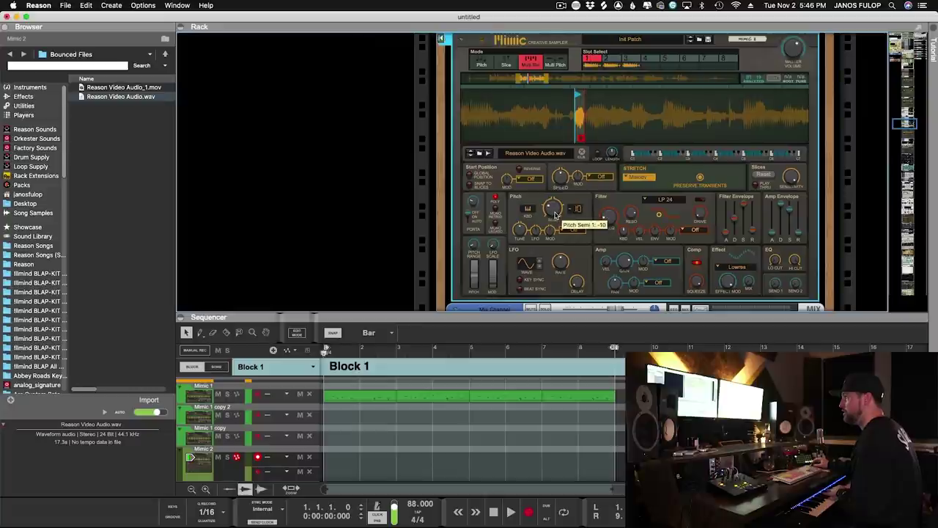
drag(553, 215, 554, 213)
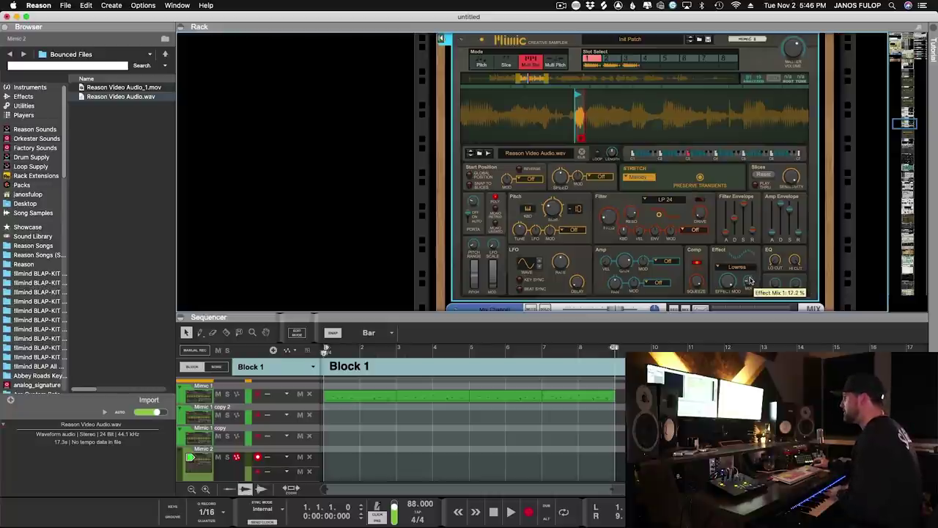
drag(748, 283, 748, 285)
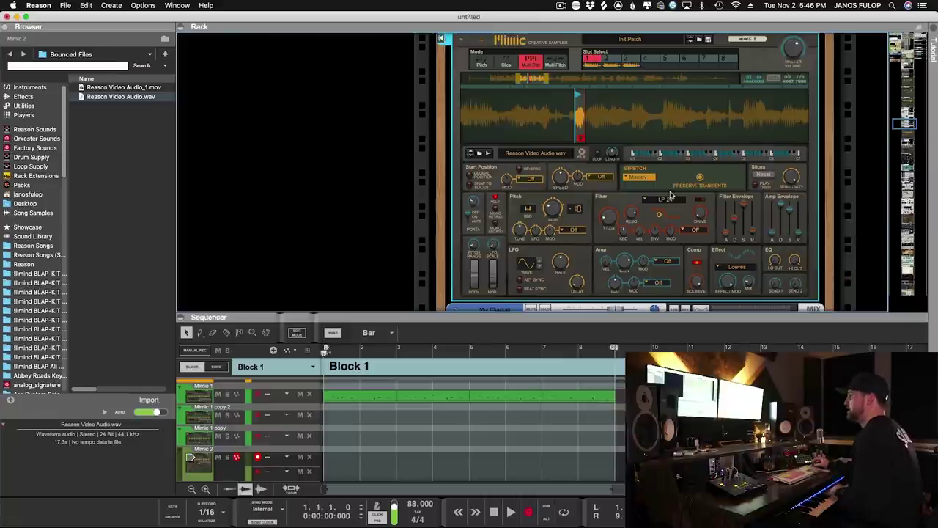
Select slot 2 of Mimic 2 and show its entire sample waveform.
click(611, 63)
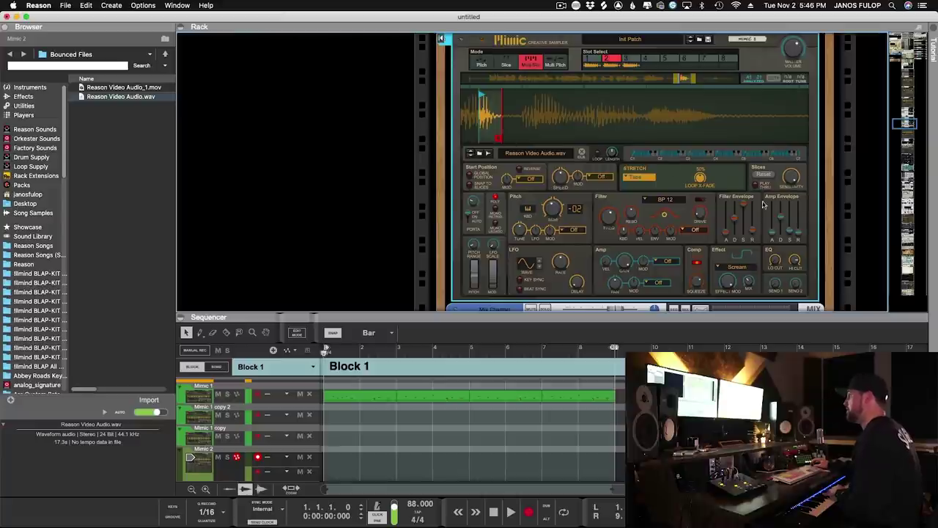
drag(629, 125, 658, 4)
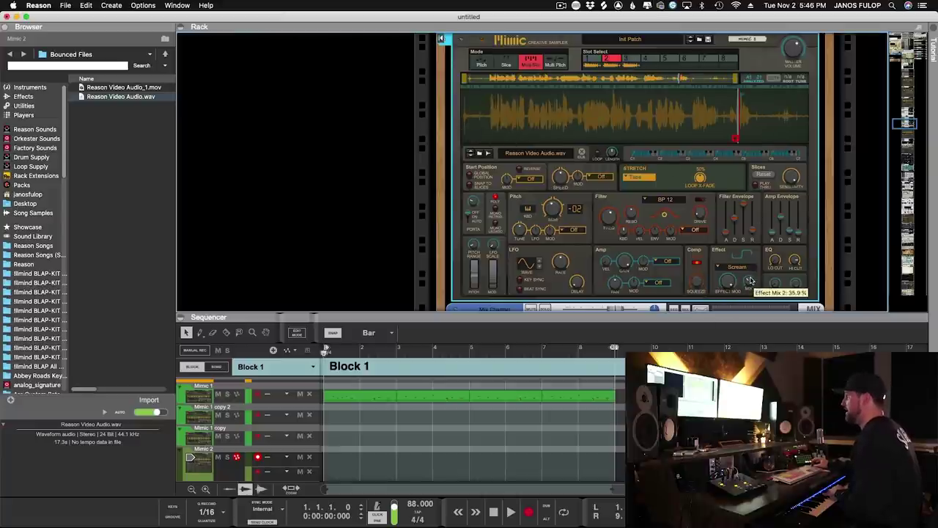
Turn off the slot 2 filter of Mimic 2 and reset its pitch to 0 semitones.
click(668, 201)
click(671, 160)
drag(559, 210, 559, 206)
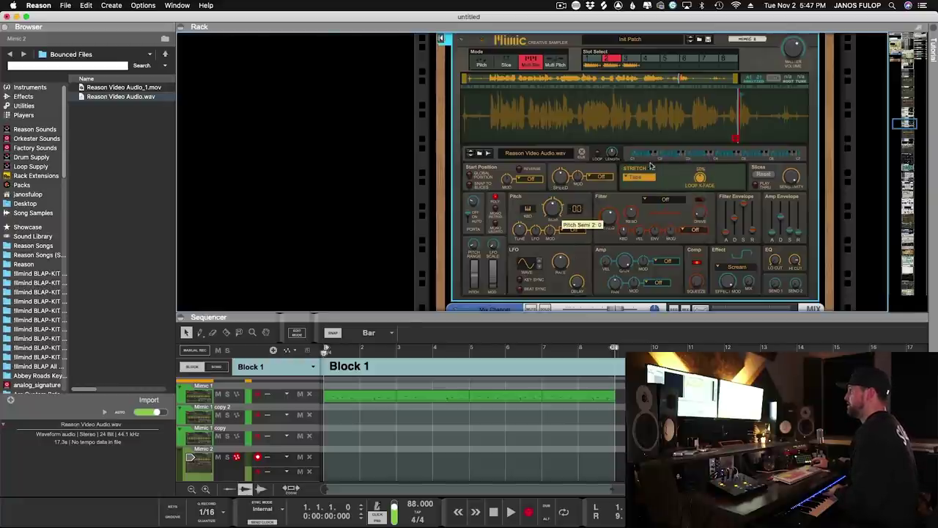
Set the start and end markers of slot 2 around a short phrase late in the sample waveform.
drag(759, 117, 755, 118)
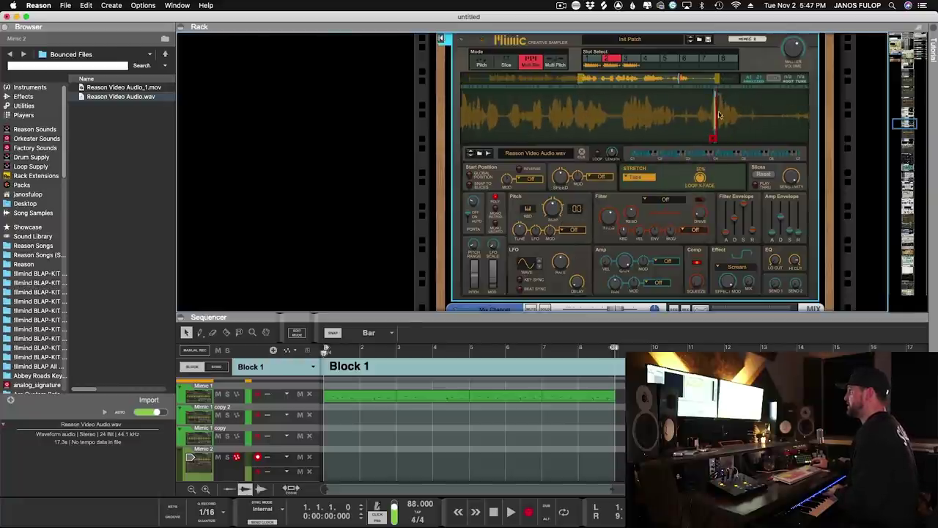
drag(716, 96, 700, 96)
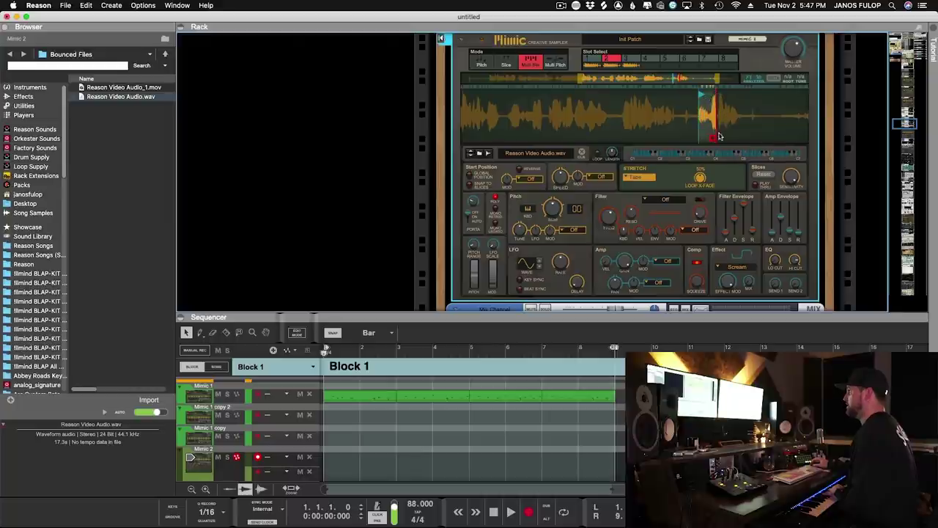
drag(713, 139, 737, 138)
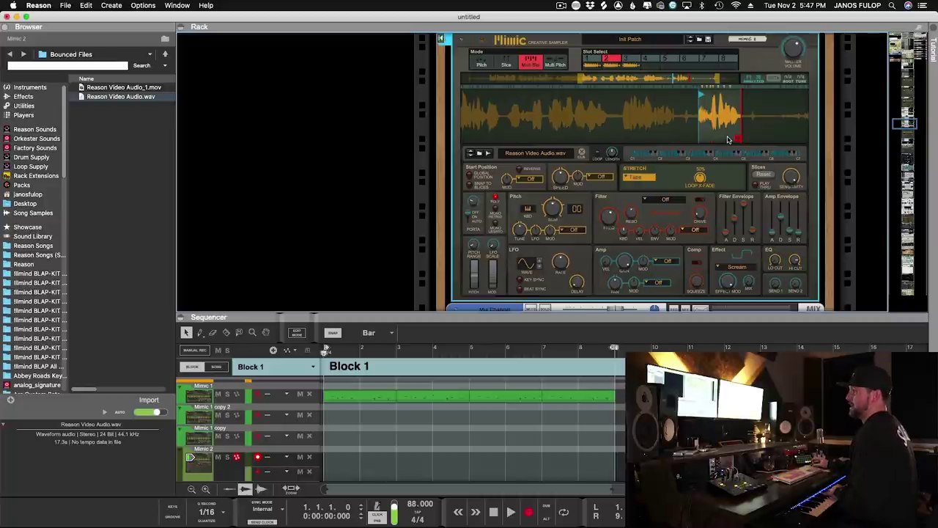
drag(767, 103, 757, 139)
drag(487, 95, 538, 95)
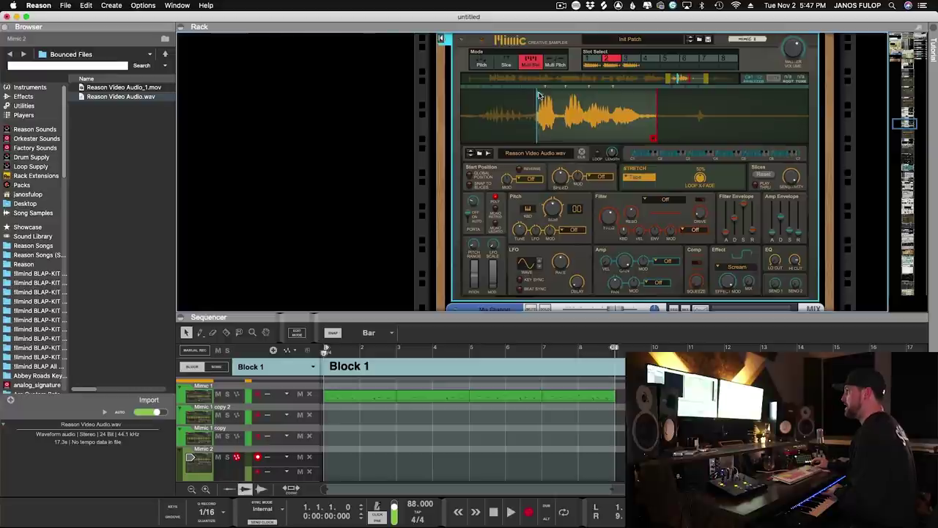
drag(535, 94, 539, 93)
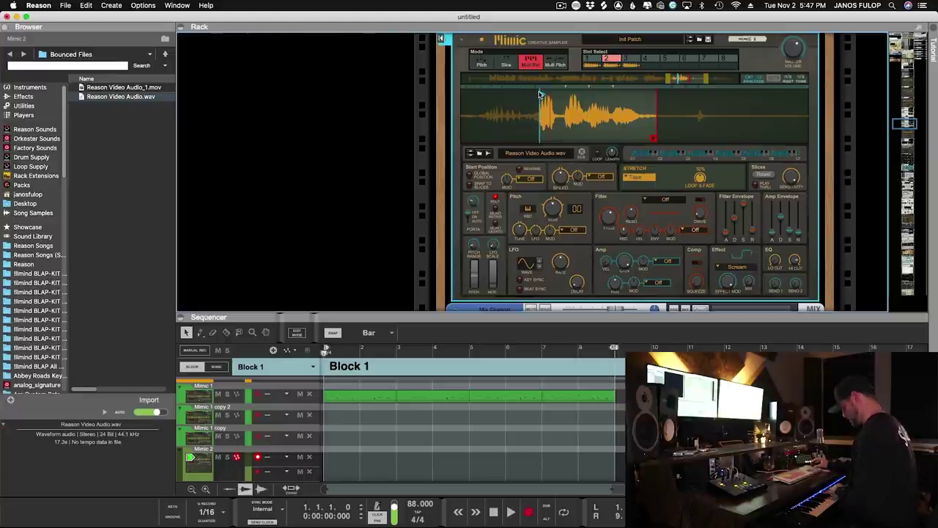
Narrow the slot 2 start and end markers to a single short hit at the beginning of the phrase.
drag(653, 138, 551, 140)
drag(591, 114, 581, 133)
drag(483, 99, 504, 95)
drag(516, 140, 528, 138)
drag(506, 96, 495, 96)
drag(525, 139, 510, 142)
drag(496, 97, 498, 98)
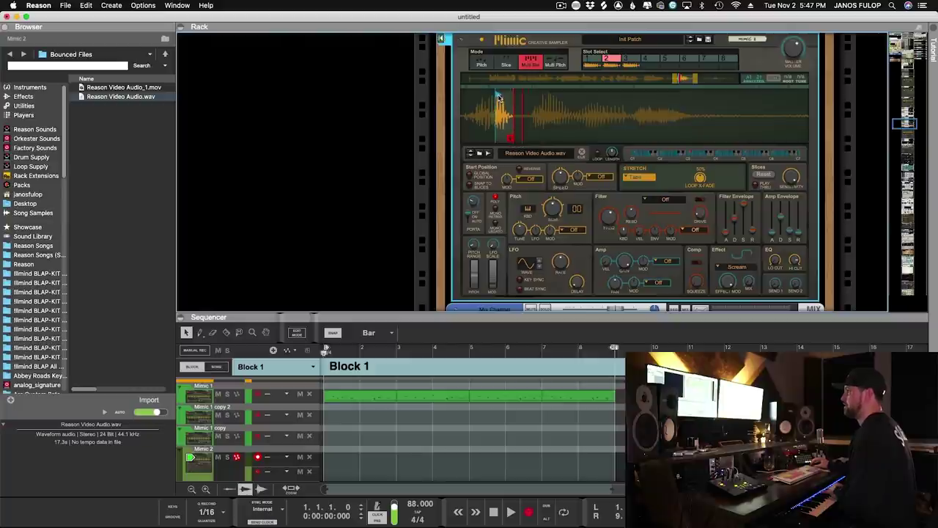
Set the slot 2 filter to BP 12 with a frequency of 1.02 kHz.
click(658, 201)
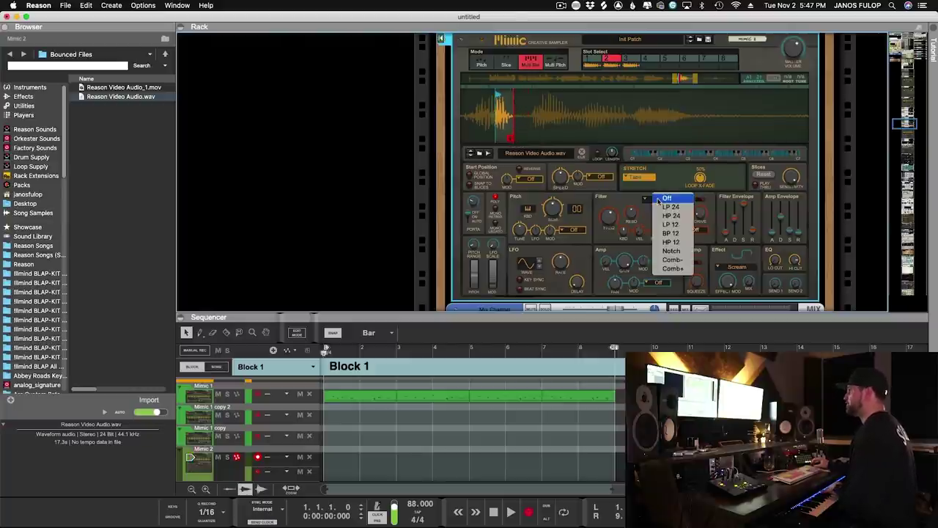
click(669, 234)
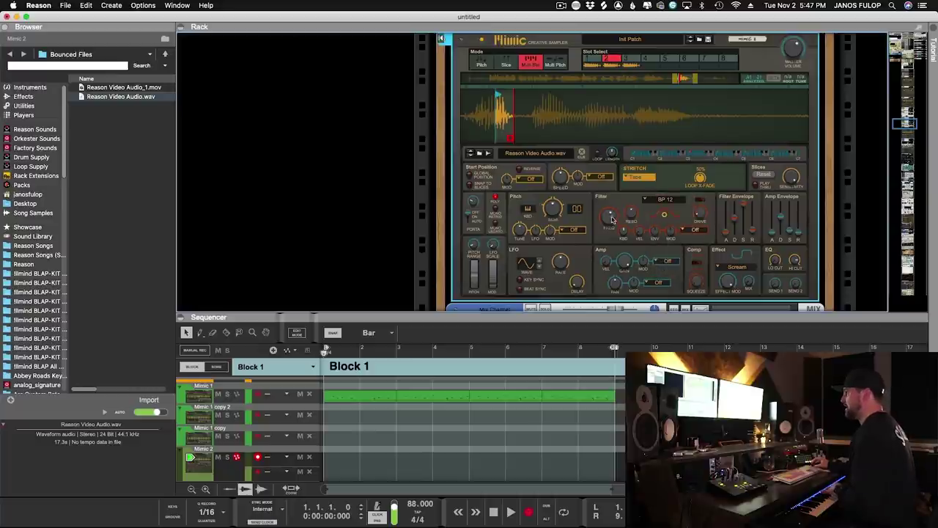
drag(608, 220, 609, 218)
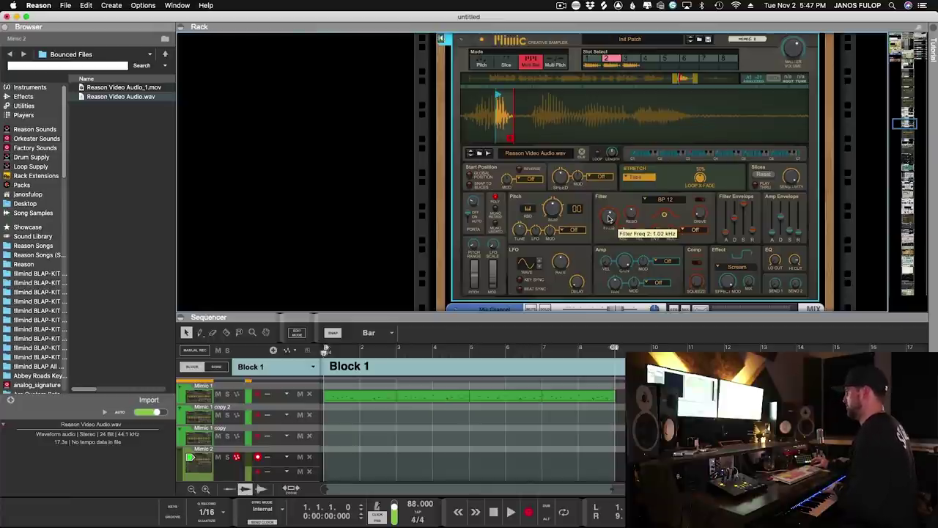
Set the slot 2 Scream effect mix to 70.3% and lower the slot's pitch to -1 semitone.
drag(697, 286, 774, 289)
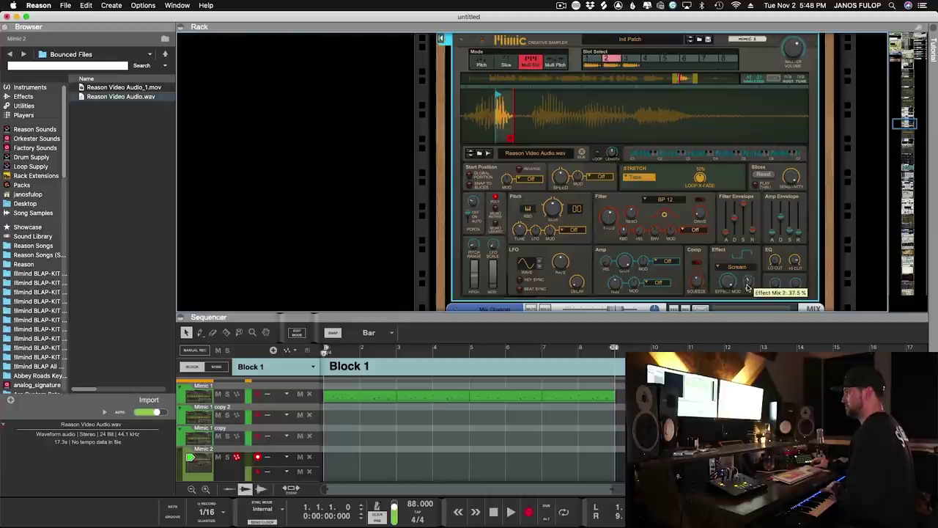
drag(748, 286, 719, 286)
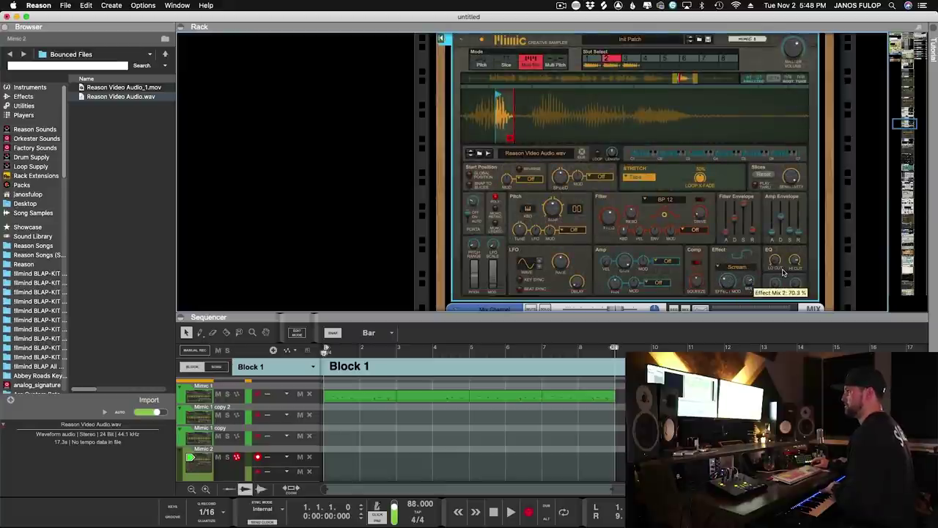
drag(552, 211, 554, 213)
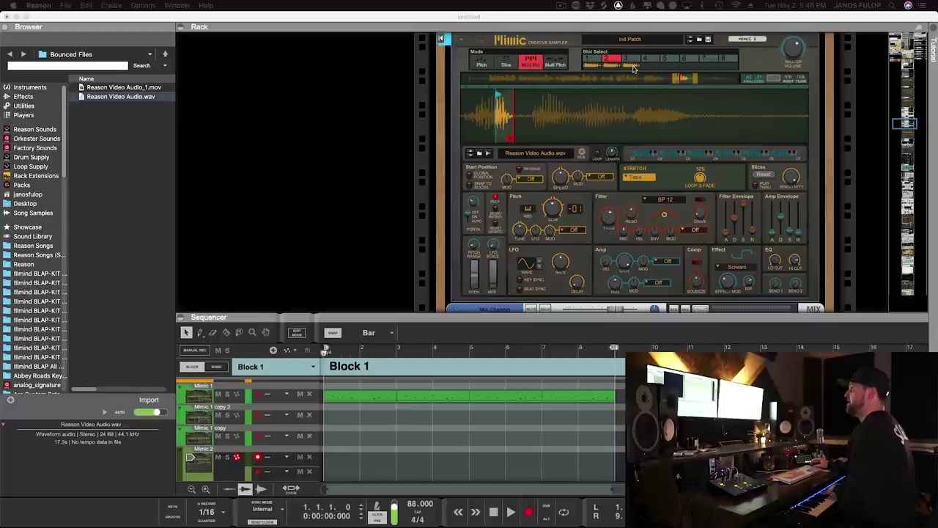
Select slot 3 of Mimic 2 and widen its start and end markers to cover a longer phrase.
click(632, 65)
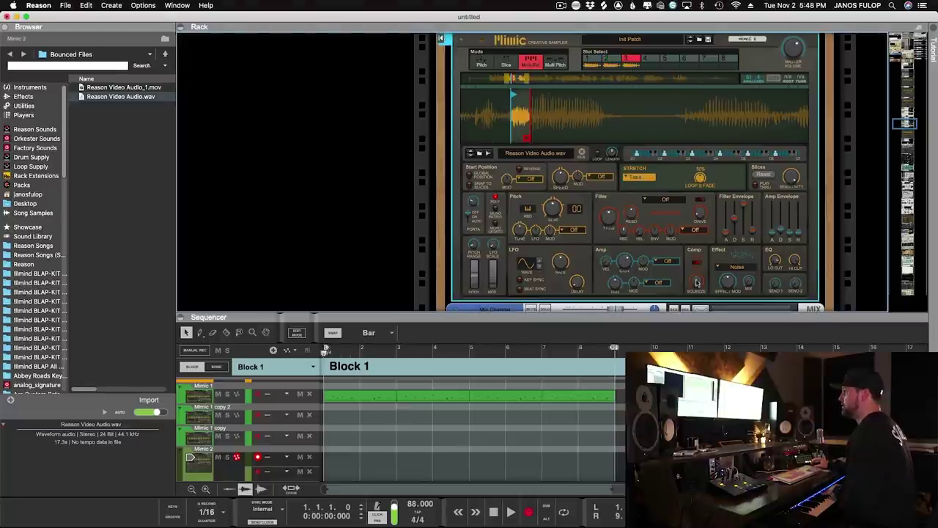
mouse_move(576, 107)
mouse_down()
mouse_move(576, 121)
mouse_move(629, 4)
mouse_move(616, 73)
mouse_move(571, 103)
mouse_move(527, 104)
mouse_up()
drag(600, 140, 635, 137)
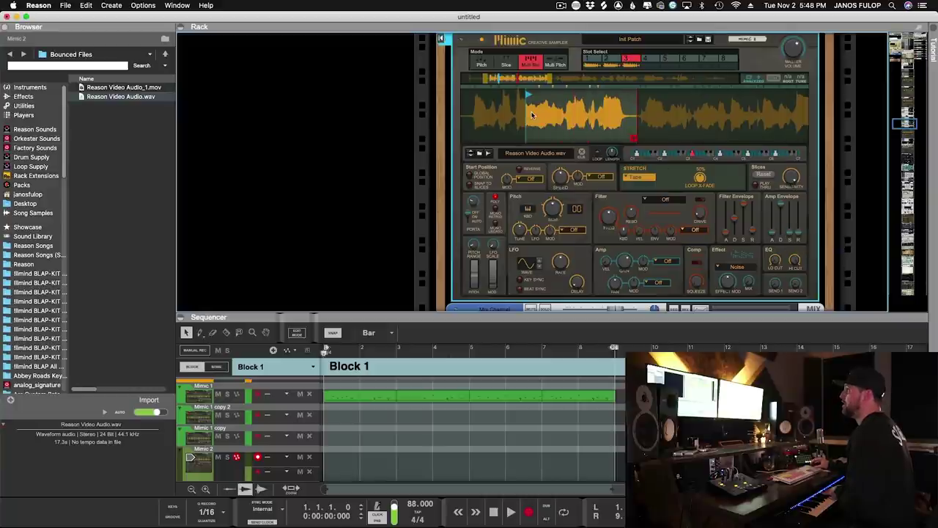
Narrow the slot 3 start and end markers to one brief burst in the waveform.
drag(531, 100, 607, 97)
drag(680, 133, 758, 122)
drag(651, 121, 787, 128)
drag(659, 138, 494, 133)
drag(560, 120, 859, 131)
mouse_move(696, 123)
mouse_down()
mouse_move(691, 143)
mouse_move(717, 136)
mouse_move(625, 137)
mouse_up()
drag(601, 98, 603, 98)
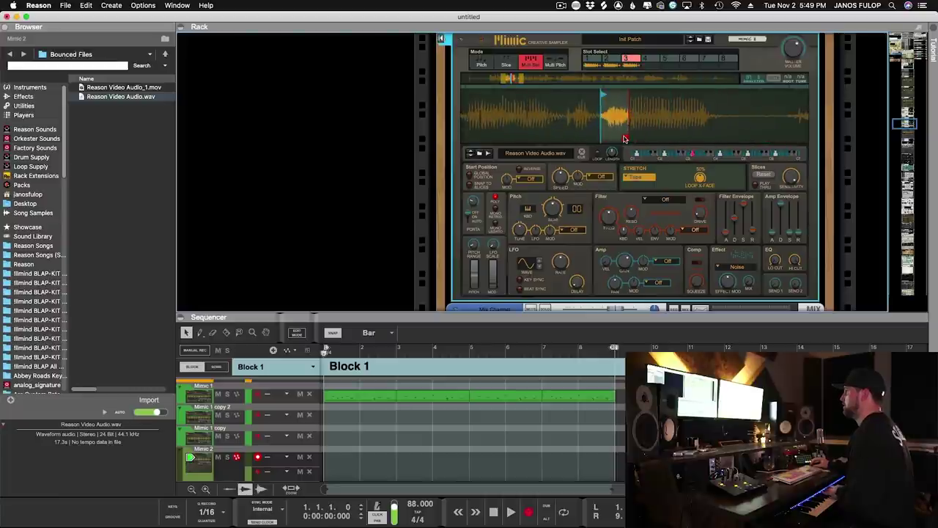
drag(625, 141, 624, 140)
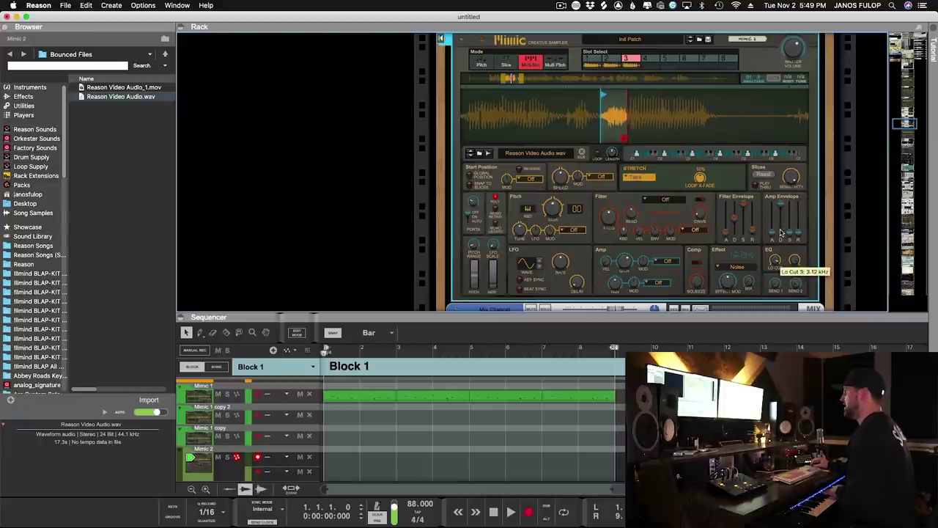
Adjust the low cut of slot 3 and turn on its compressor.
drag(780, 233, 781, 228)
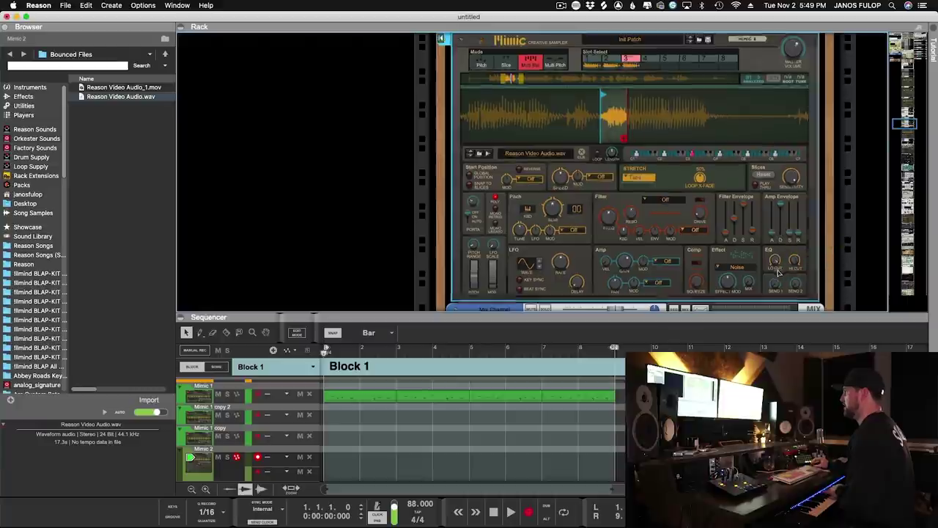
drag(775, 260, 748, 285)
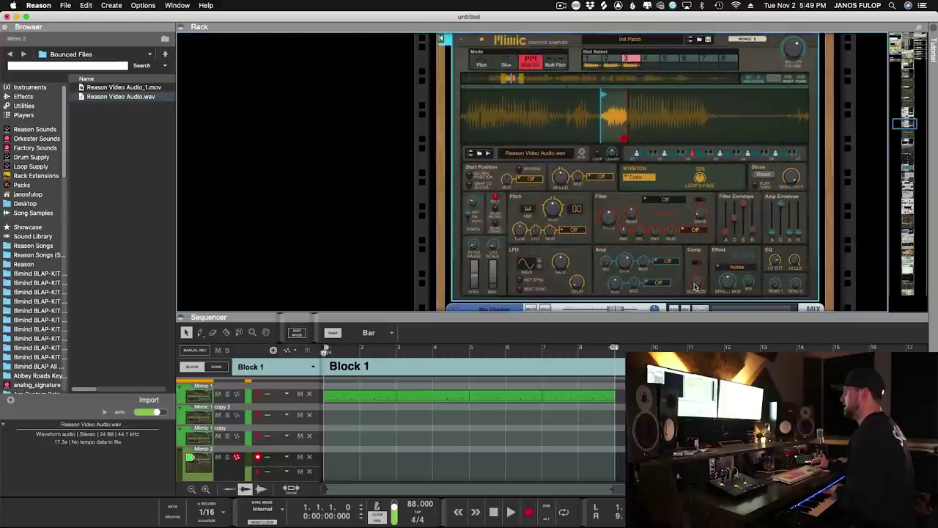
drag(701, 260, 709, 248)
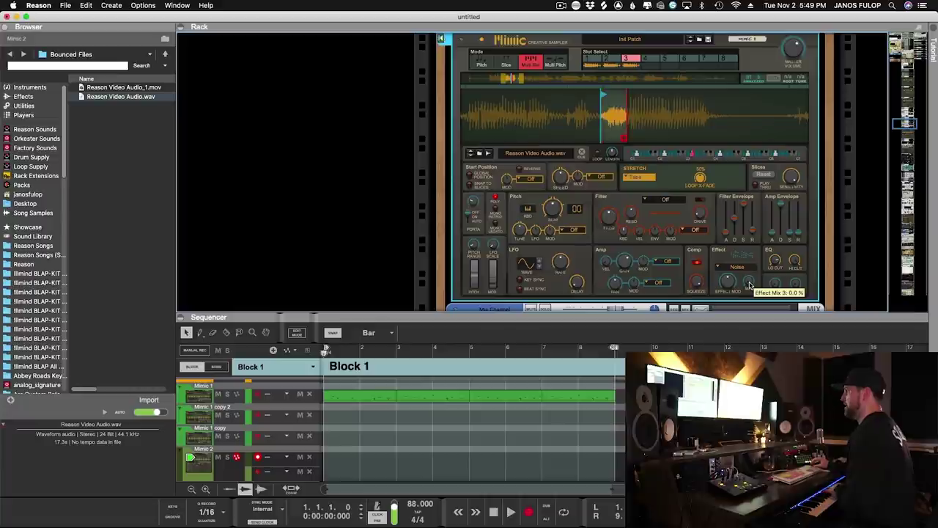
Adjust the slot 3 Noise effect mix and set the amp envelope decay to 102 ms.
drag(750, 273, 738, 322)
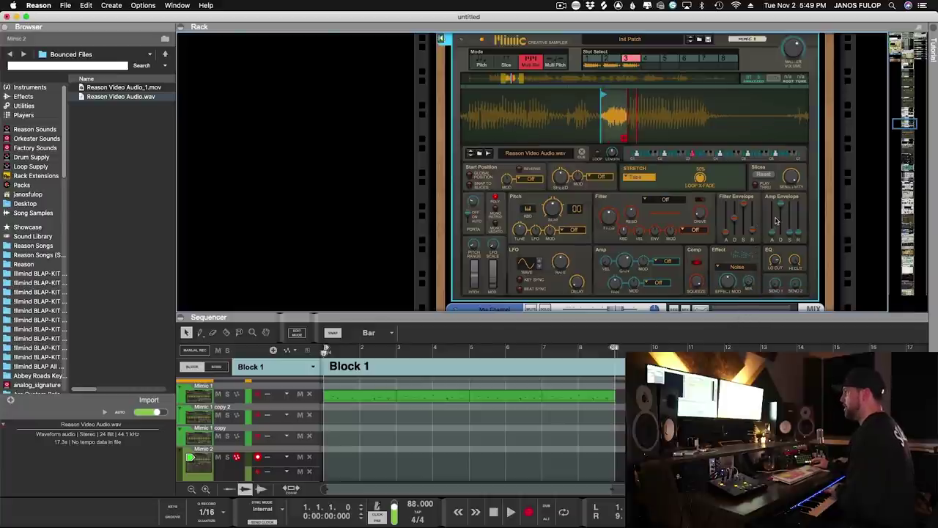
drag(781, 206, 780, 232)
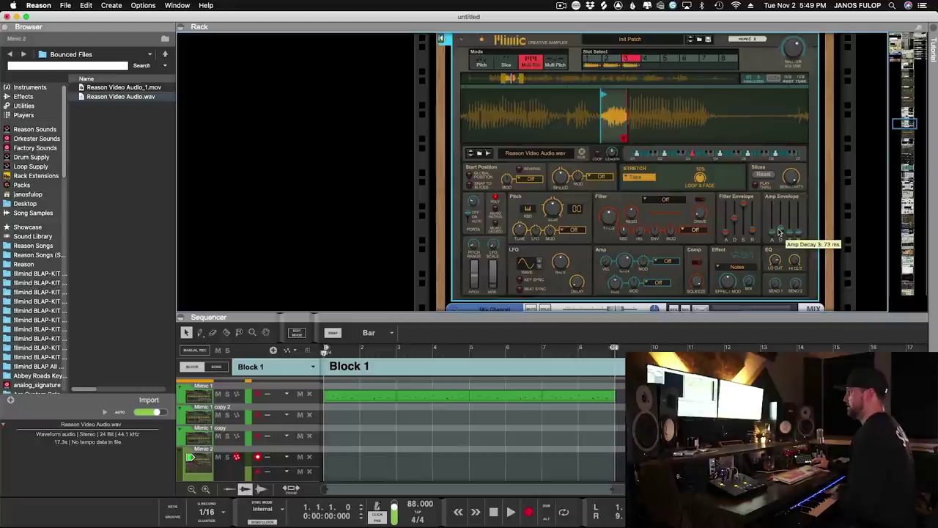
drag(780, 231, 780, 231)
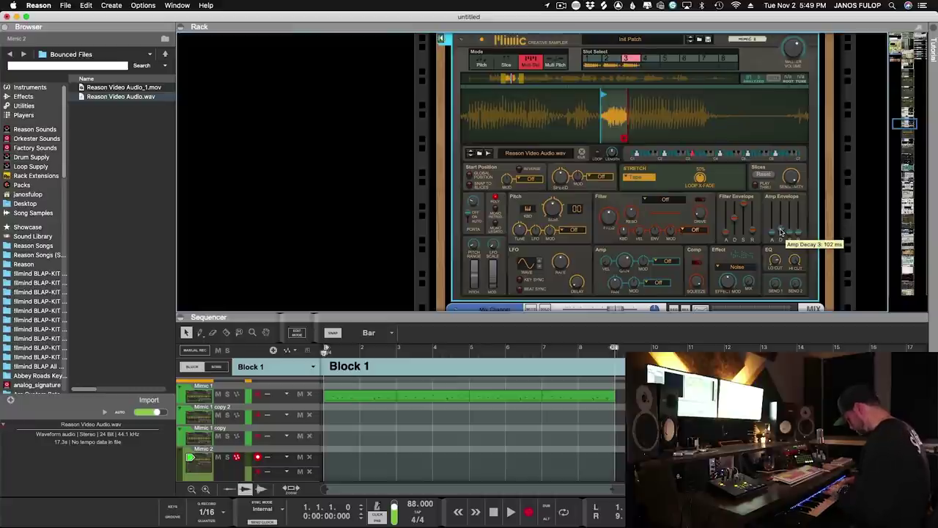
Record a drum pattern on the Mimic 2 track from bar 1 through the start of bar 5.
scroll(744, 291, down, 1)
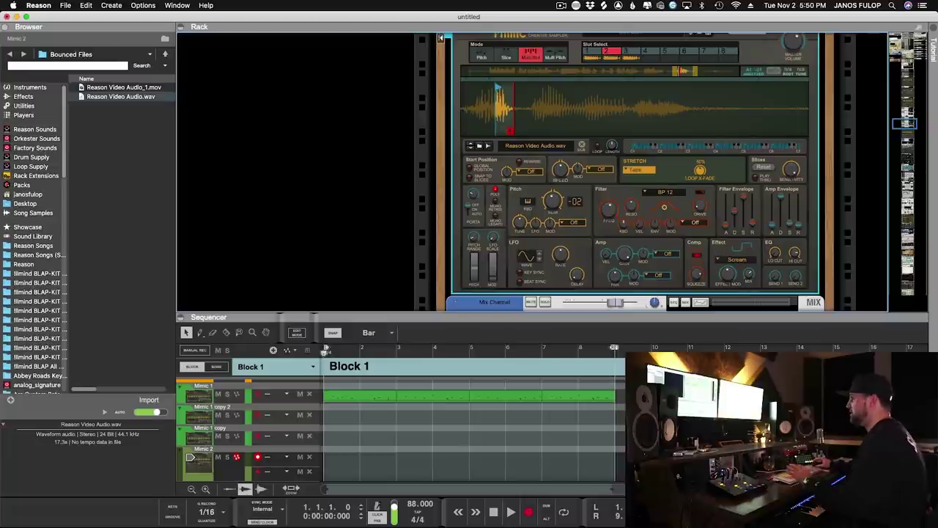
key(super+Return)
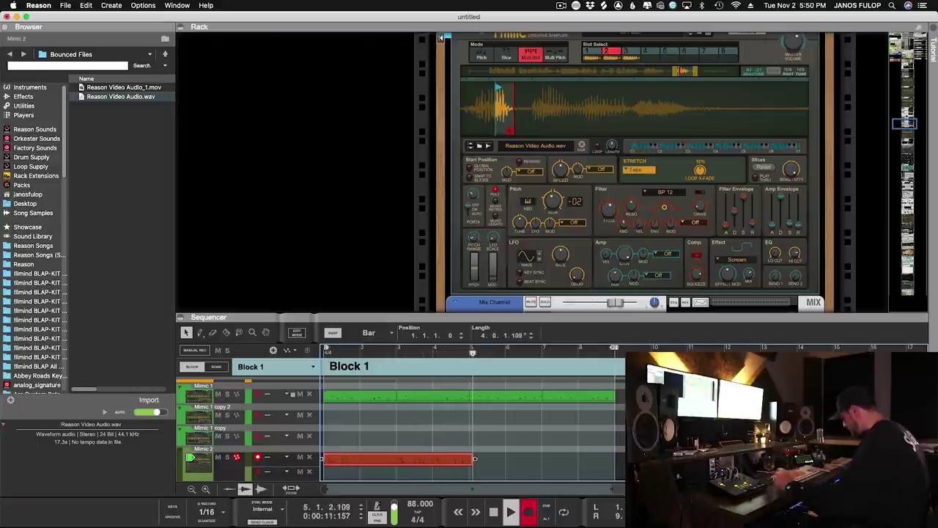
key(space)
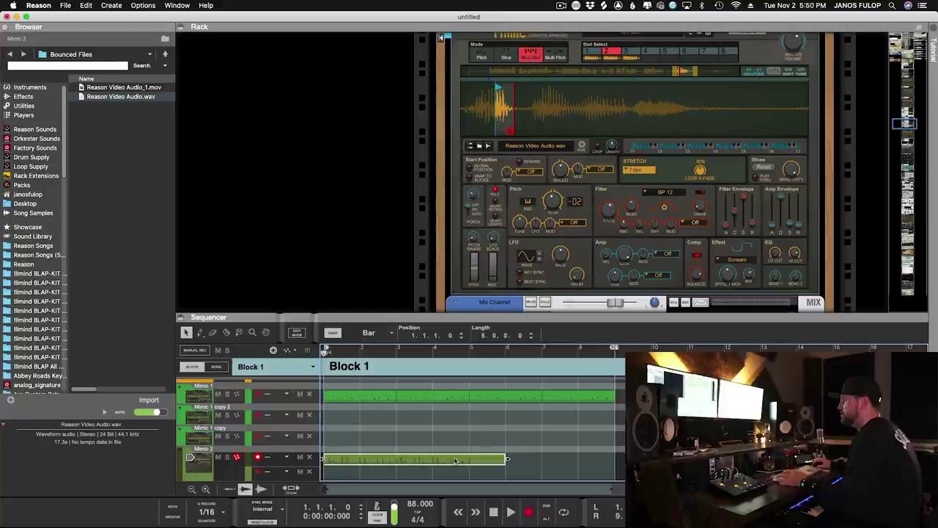
Move the recorded drum clip down to the second note lane of the Mimic 2 track.
drag(443, 466, 444, 474)
click(543, 448)
click(465, 472)
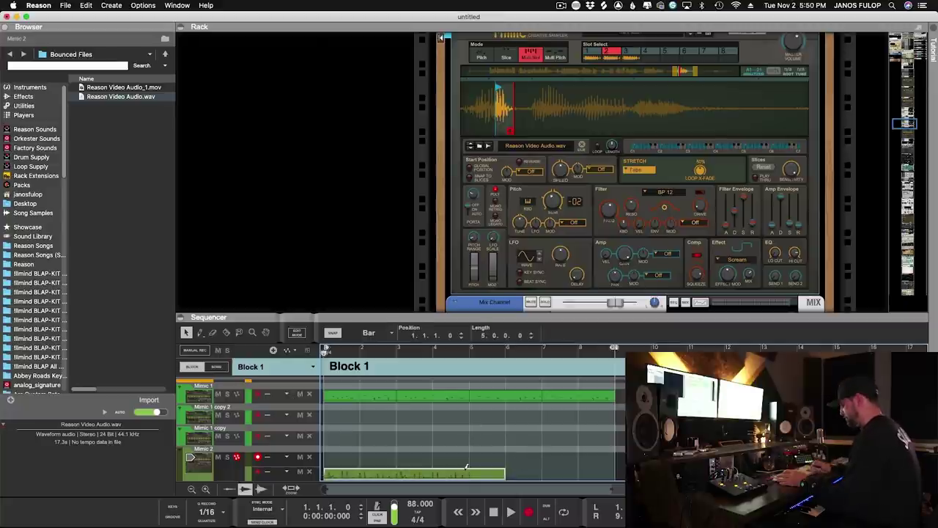
click(560, 465)
Trim the drum clip to 4 bars and duplicate it to fill bars 5 to 8.
click(506, 474)
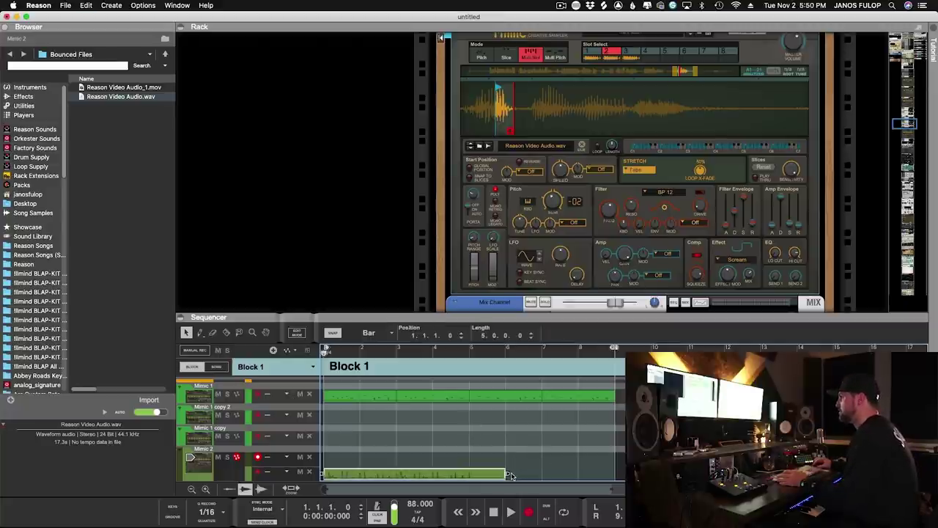
drag(506, 474, 467, 474)
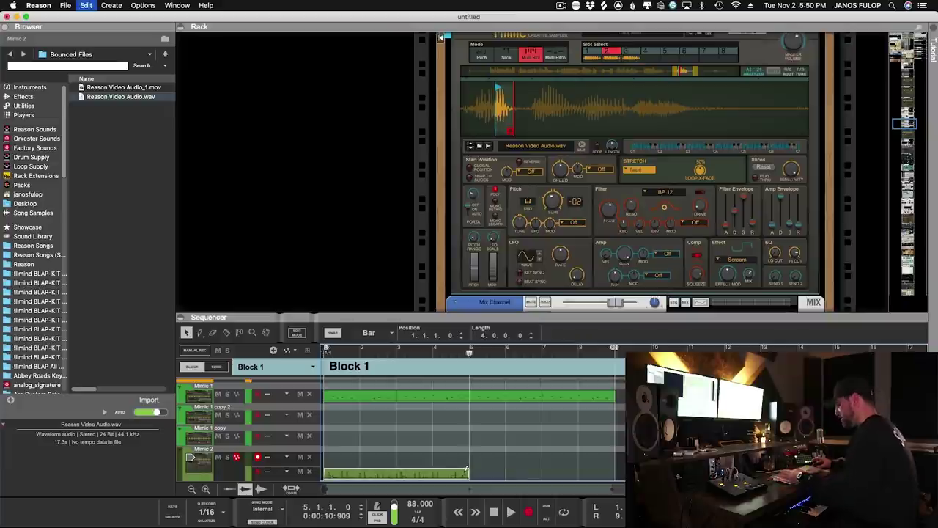
key(super+d)
Record a second drum part into the upper Mimic 2 note lane from bar 1 and play it back.
key(super+Return)
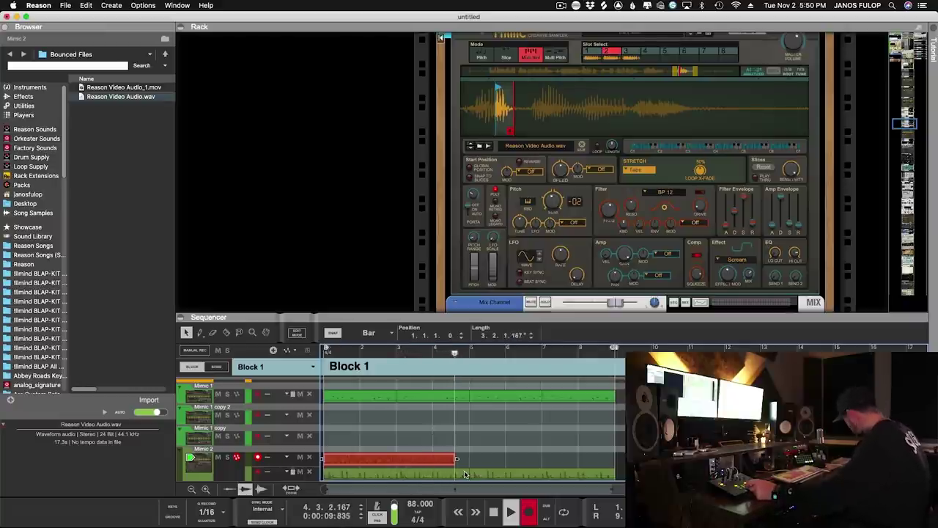
key(space)
key(space)
click(482, 446)
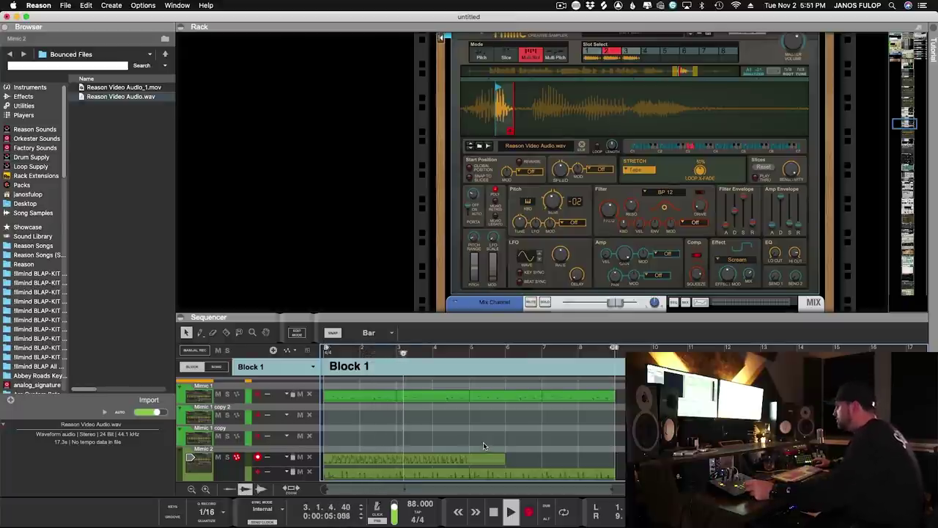
Split the upper-lane clip at bars 3 and 5 with the Razor tool and delete the outer parts, keeping bars 3 and 4.
key(r)
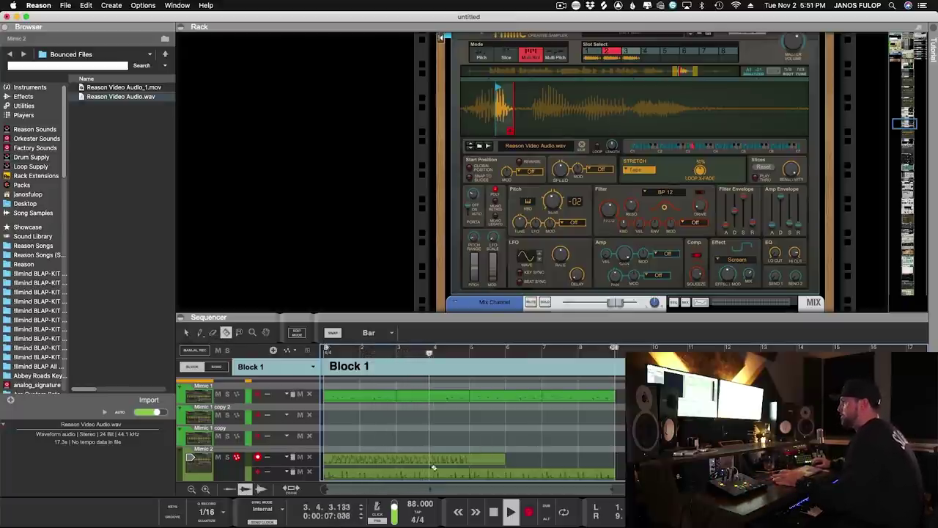
click(434, 460)
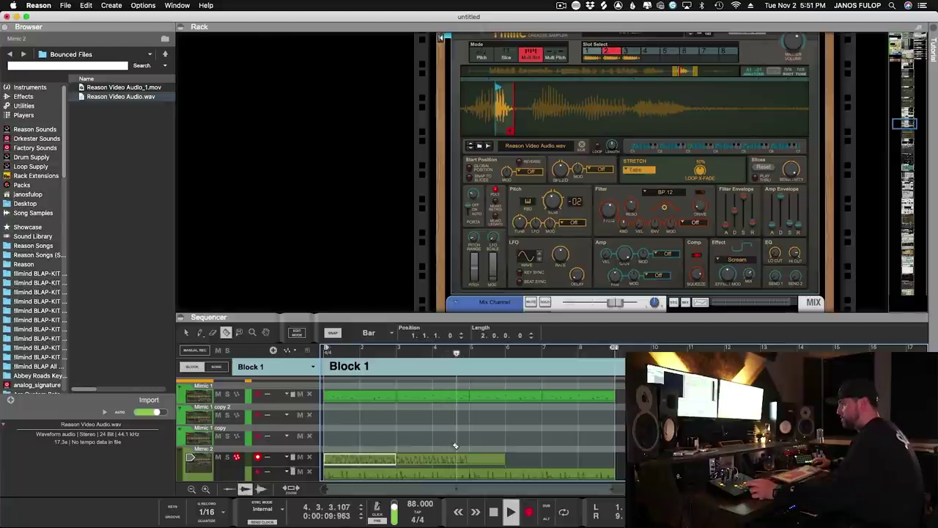
drag(537, 454, 473, 465)
key(Delete)
key(space)
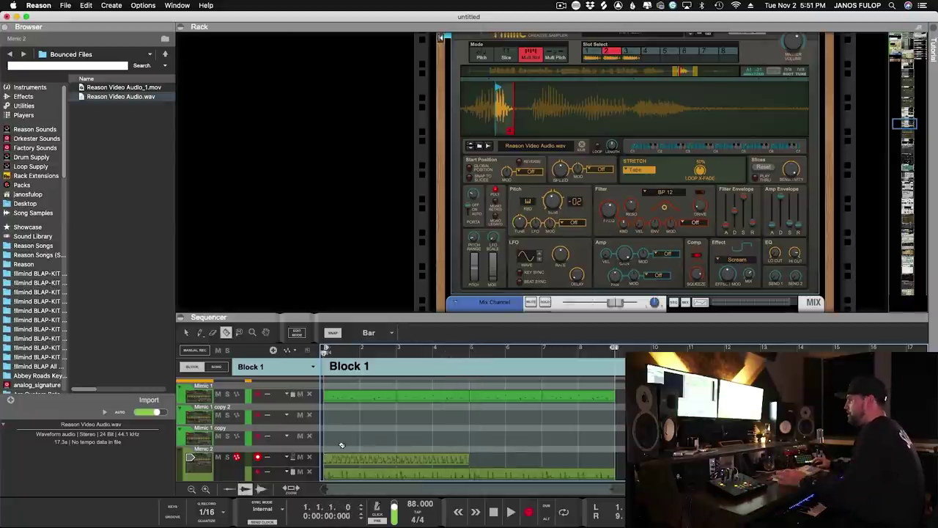
click(396, 458)
key(Delete)
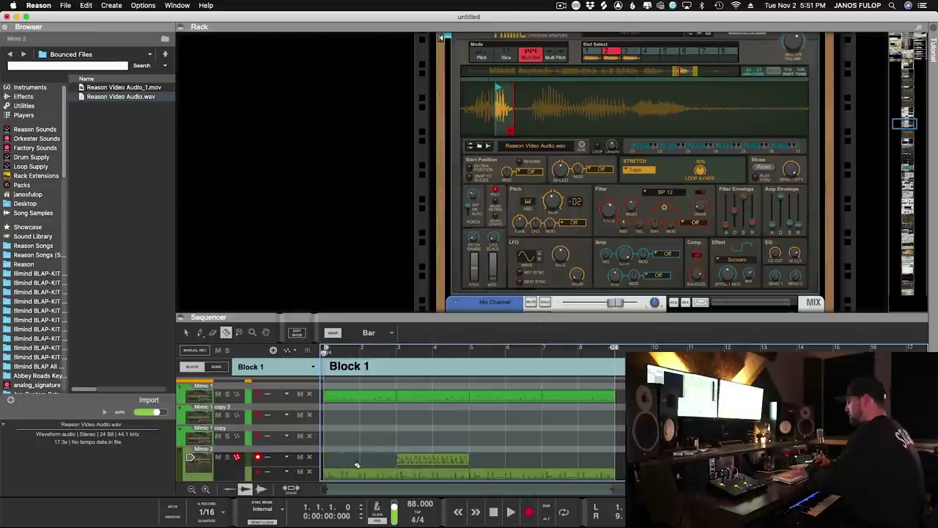
Move the two-bar clip in the upper Mimic 2 note lane to bar 1 and duplicate it to fill bars 1 to 8.
click(188, 332)
drag(422, 457, 359, 458)
drag(521, 447, 362, 459)
drag(363, 460, 521, 462)
click(498, 435)
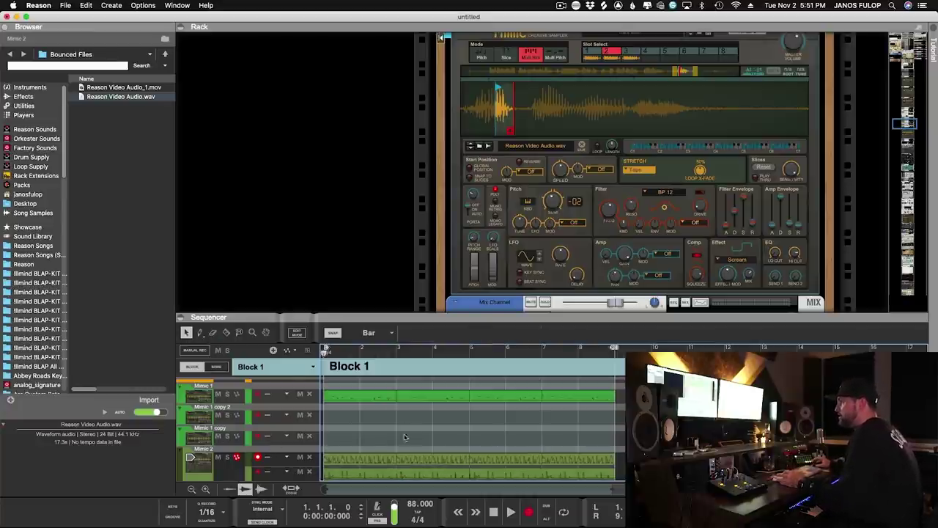
Record a melodic part on the Mimic 1 copy track from bar 1 and play it back from bar 3.
click(195, 443)
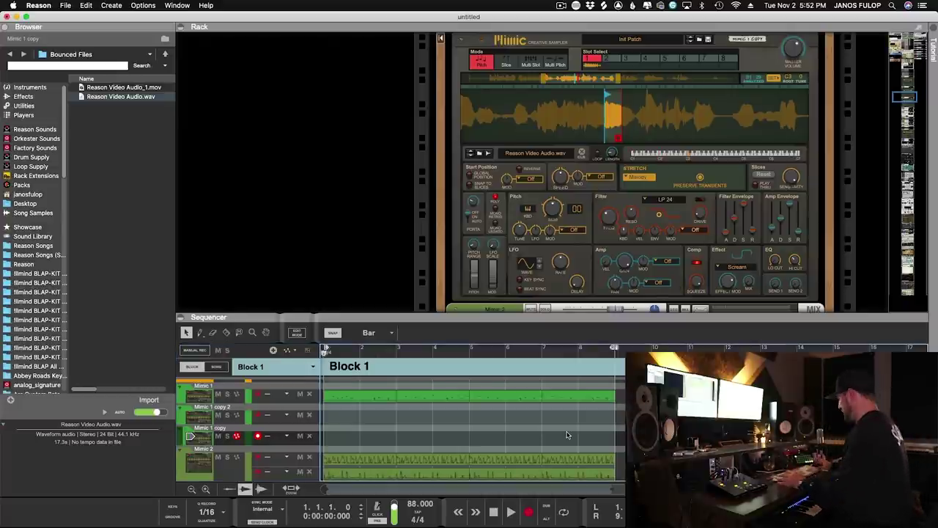
key(super+Return)
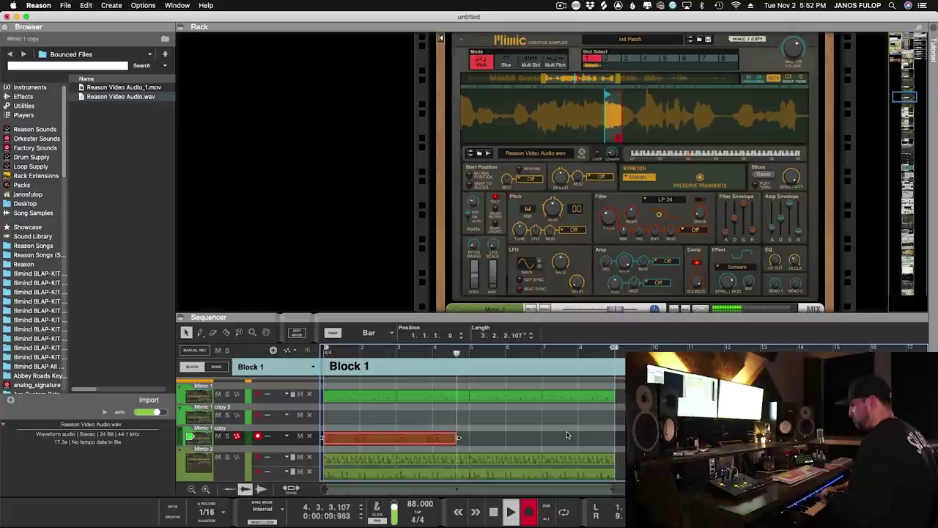
key(space)
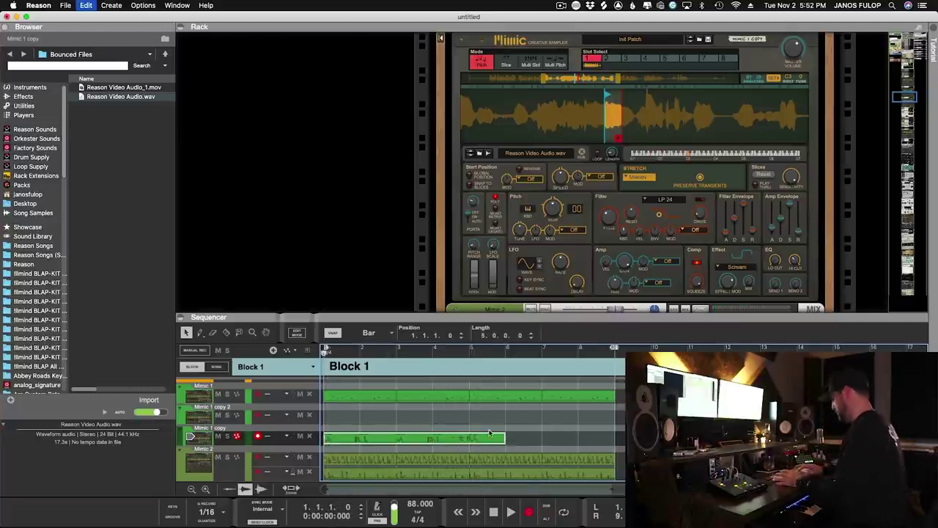
click(398, 350)
key(space)
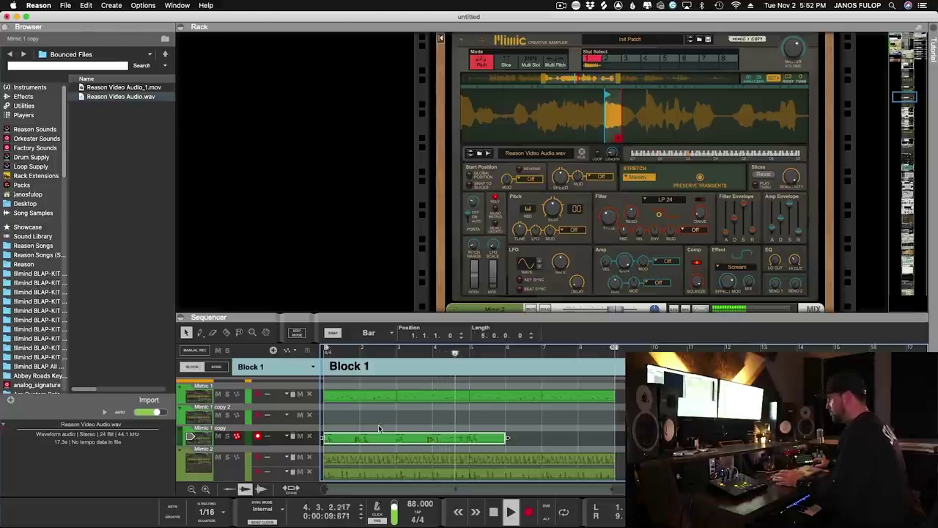
key(space)
Split the Mimic 1 copy clip at bars 3 and 5 with the Razor tool and delete the outer parts.
key(r)
click(397, 439)
key(Delete)
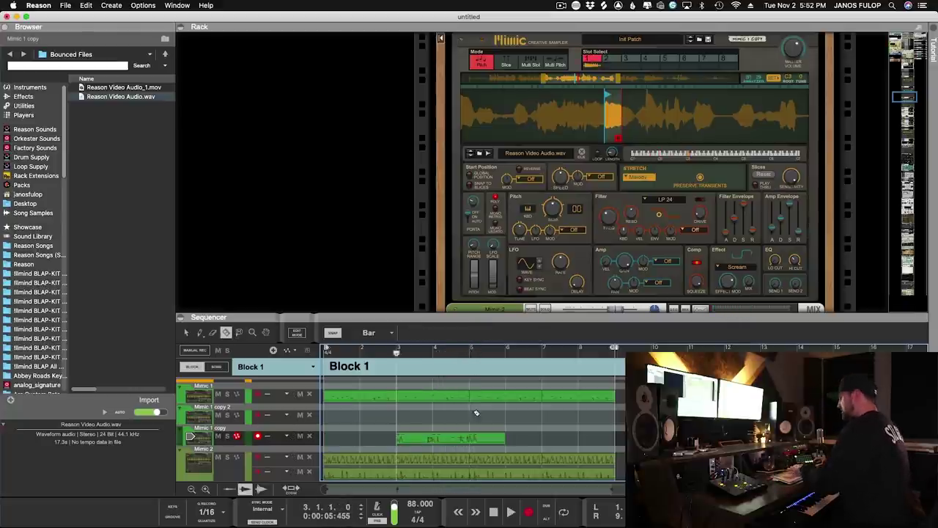
click(538, 436)
Move the two-bar Mimic 1 copy clip to bar 1 and duplicate it to fill all eight bars.
click(187, 332)
drag(439, 436, 327, 439)
drag(521, 444, 345, 428)
key(super+d)
key(shift+Return)
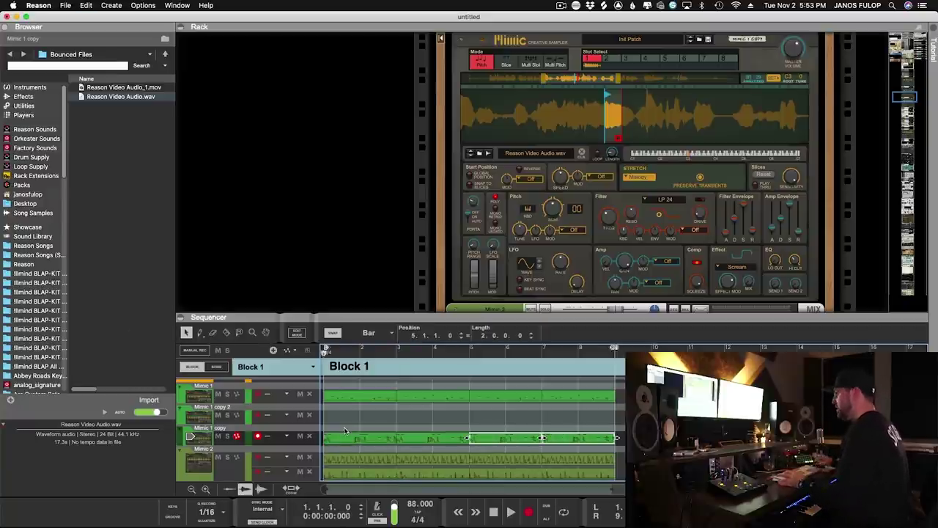
Turn on sample looping in Mimic 1 copy 2, then record an 8-bar part on its track and quantize it.
click(196, 414)
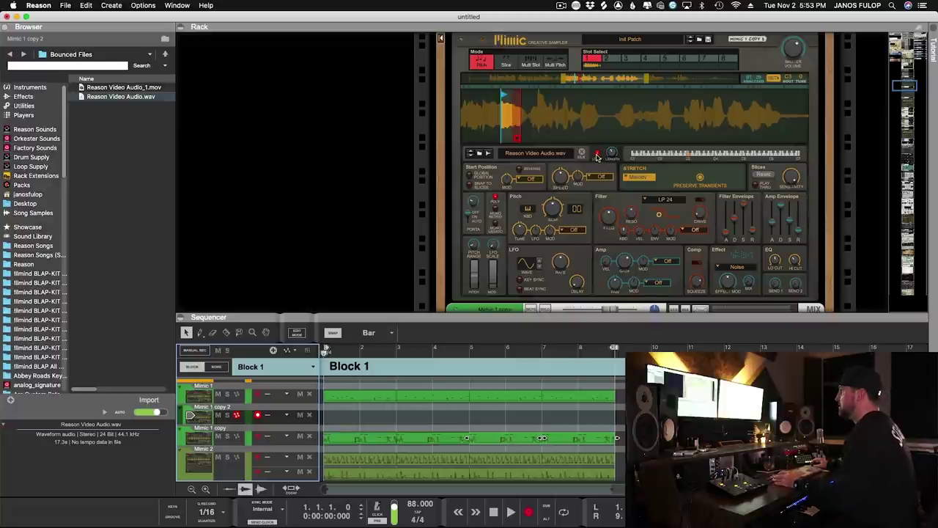
click(597, 156)
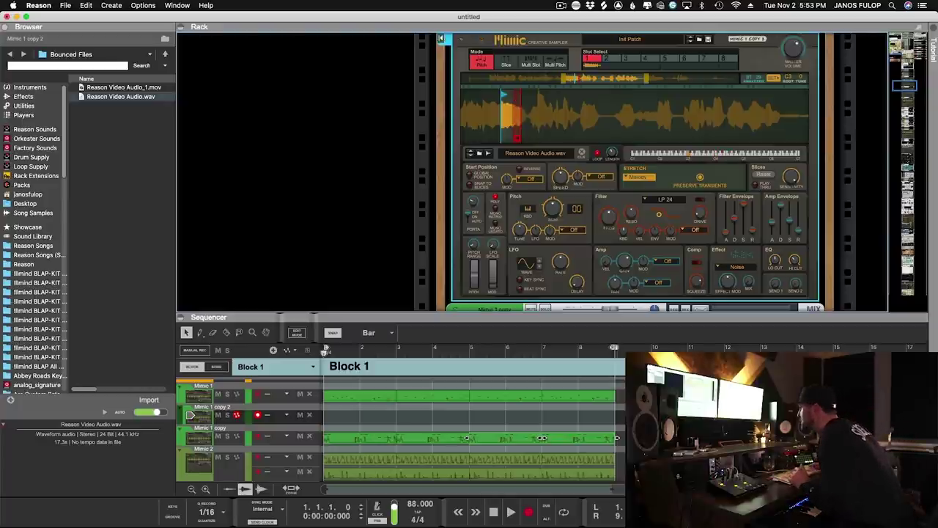
key(super+Return)
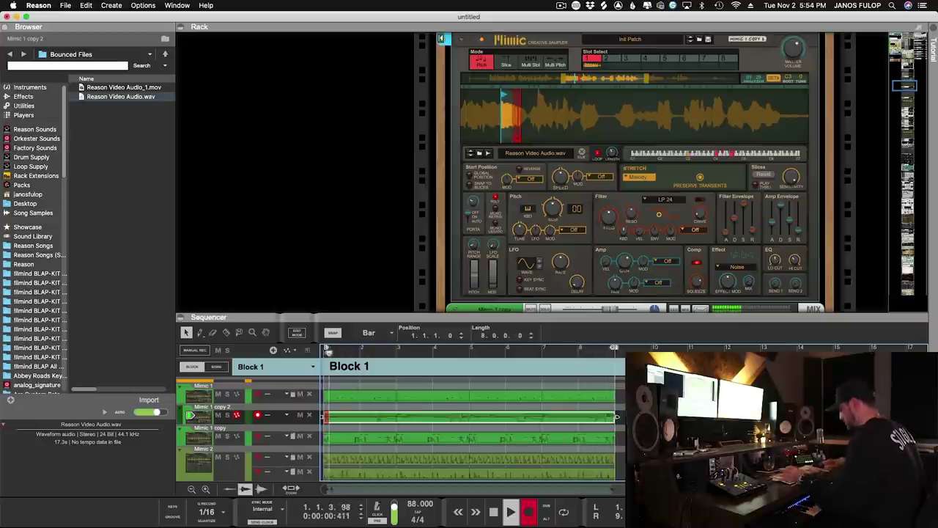
key(space)
click(573, 417)
key(super+k)
Split the Mimic 1 copy 2 clip at bar 5, delete the first half and place the second half at bar 1.
click(226, 332)
click(472, 415)
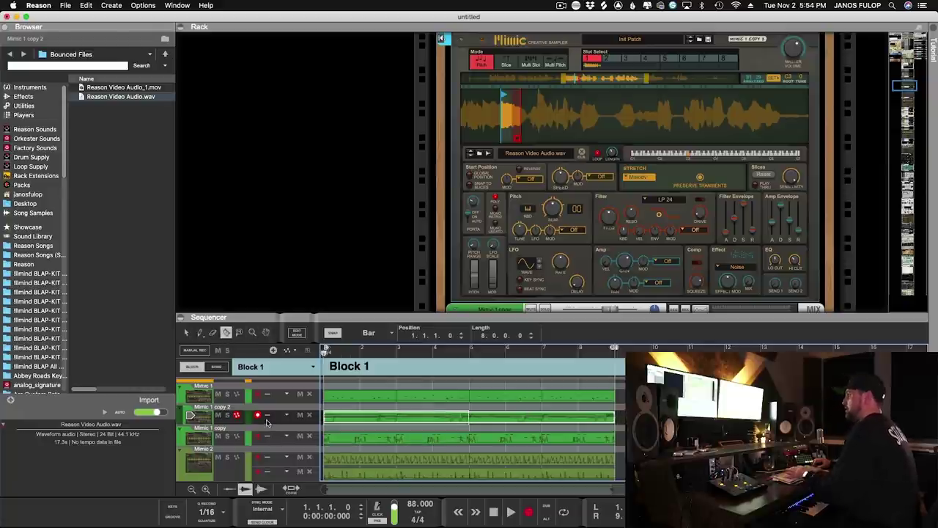
key(Delete)
click(187, 333)
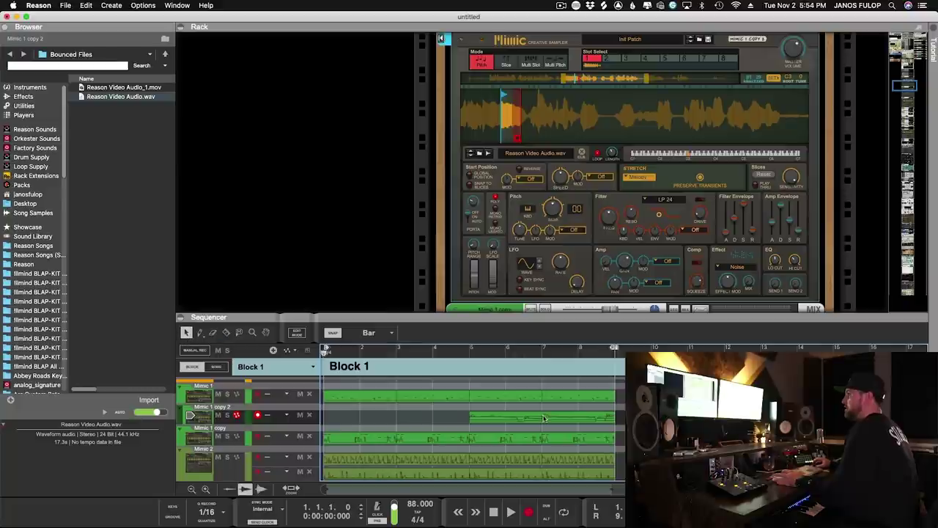
drag(543, 417, 396, 417)
key(space)
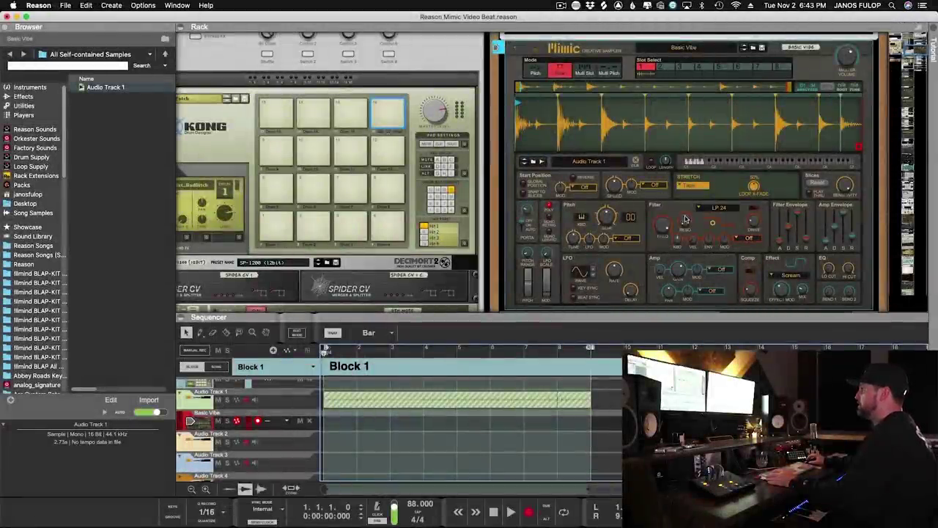
Set the Basic Vibe Mimic's filter to Off and record a sliced drum part into an 8-bar clip on its track.
click(707, 208)
click(640, 222)
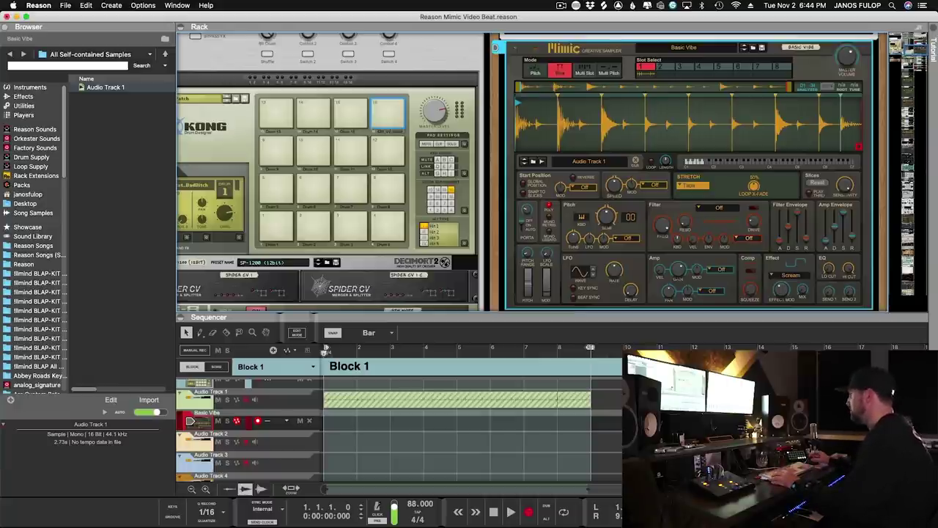
click(446, 422)
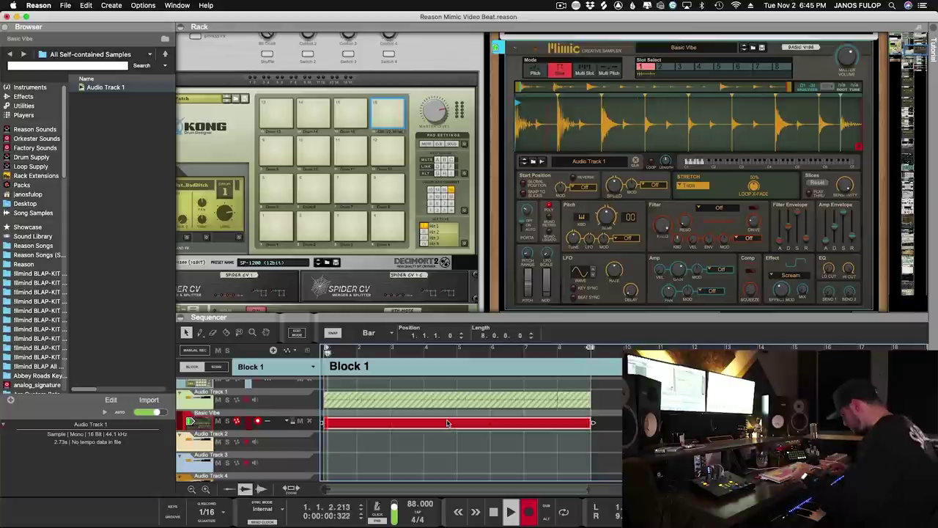
key(space)
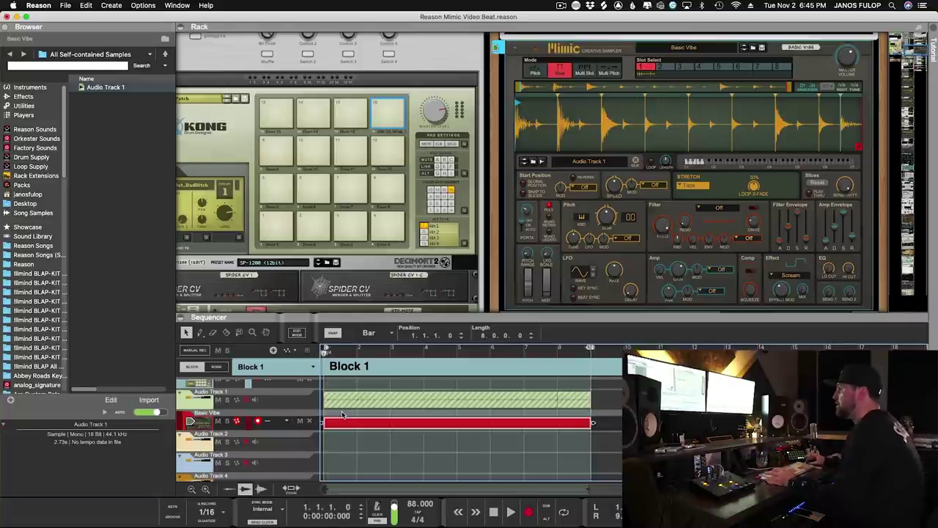
Split the Basic Vibe clip at bar lines with the Razor tool and delete bars 3 to 7.
click(440, 425)
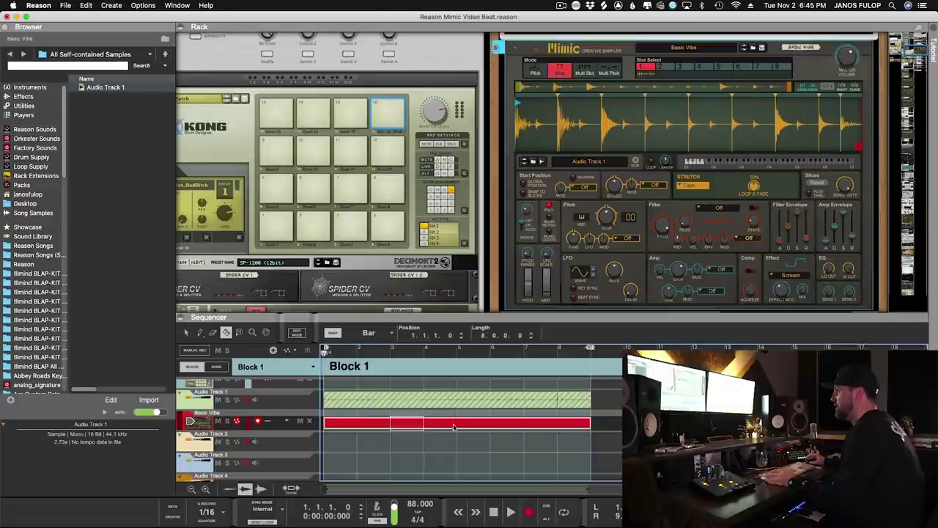
key(Delete)
drag(565, 430, 431, 425)
key(Delete)
drag(299, 431, 297, 430)
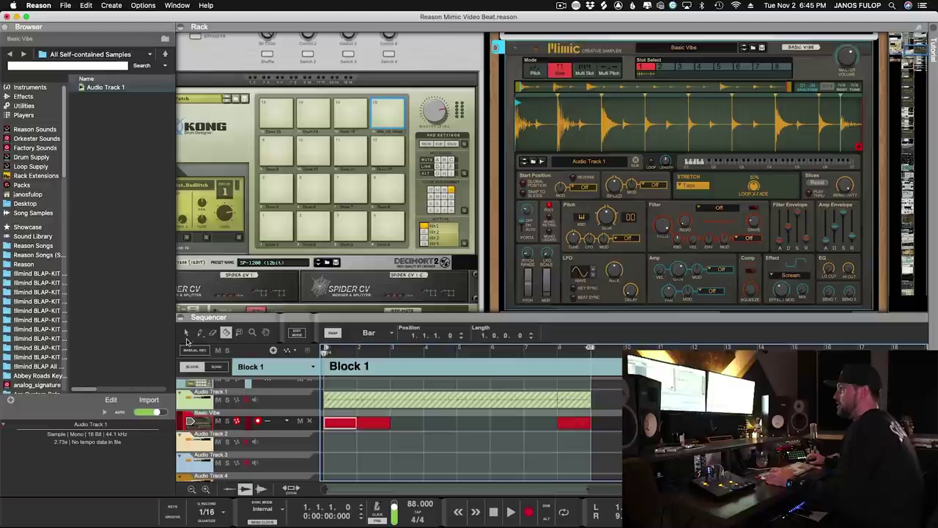
Place a one-bar Basic Vibe clip at bar 1, copy it to fill bars 1 to 8 and play from the start.
drag(573, 429, 329, 418)
key(super+c)
key(super+v)
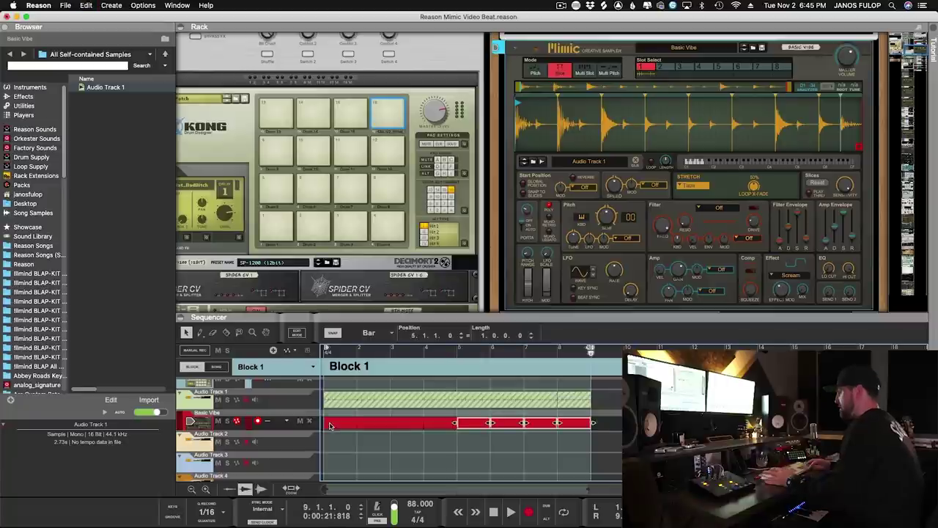
key(Return)
key(space)
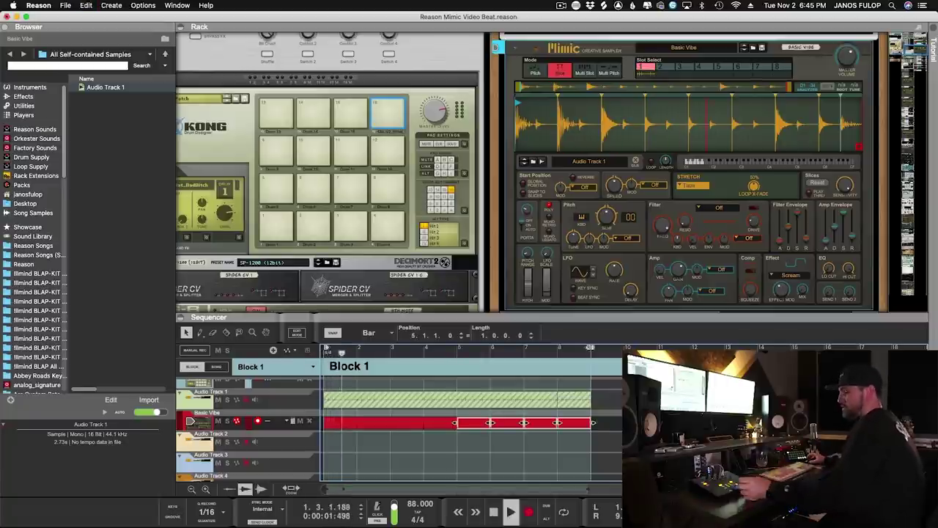
Select all eight one-bar clips on the Basic Vibe track and quantize their notes.
click(562, 433)
drag(620, 436, 339, 419)
key(super+k)
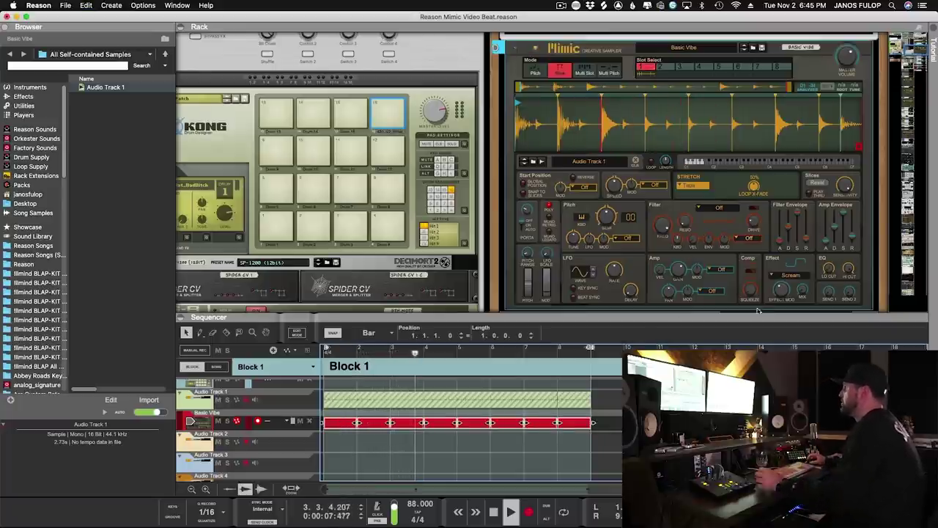
Set the Basic Vibe Mimic's filter type to LP 24 and adjust the compressor's Squeeze amount.
click(722, 209)
click(735, 217)
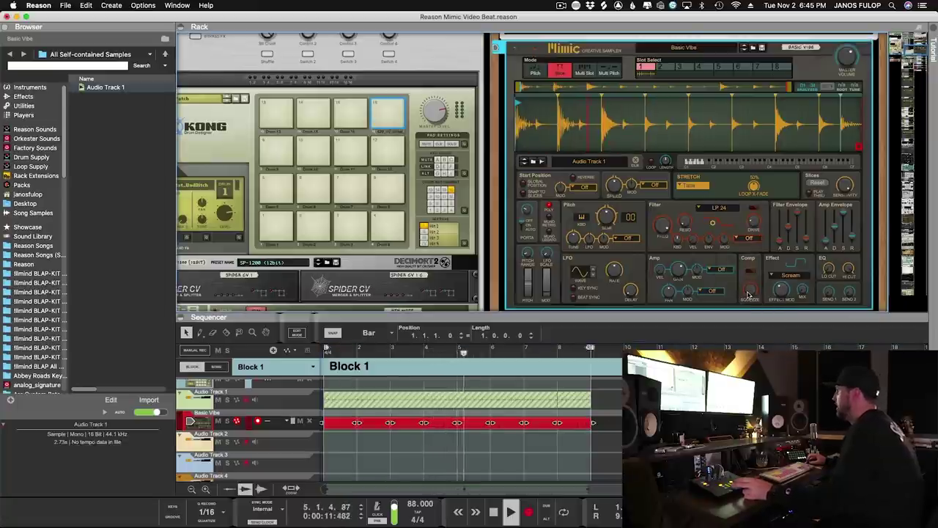
drag(755, 279, 750, 295)
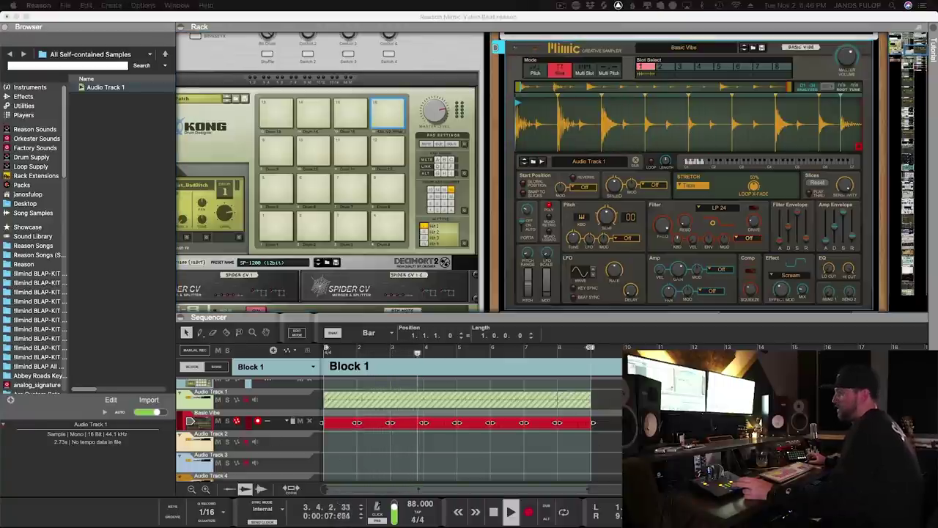
Deselect the Basic Vibe clips, stop playback and save the song.
click(688, 447)
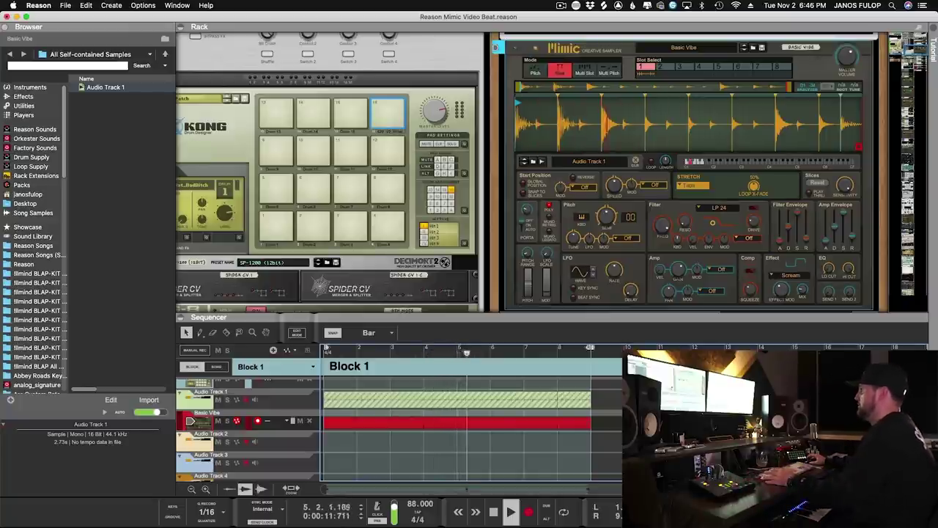
key(space)
key(super+s)
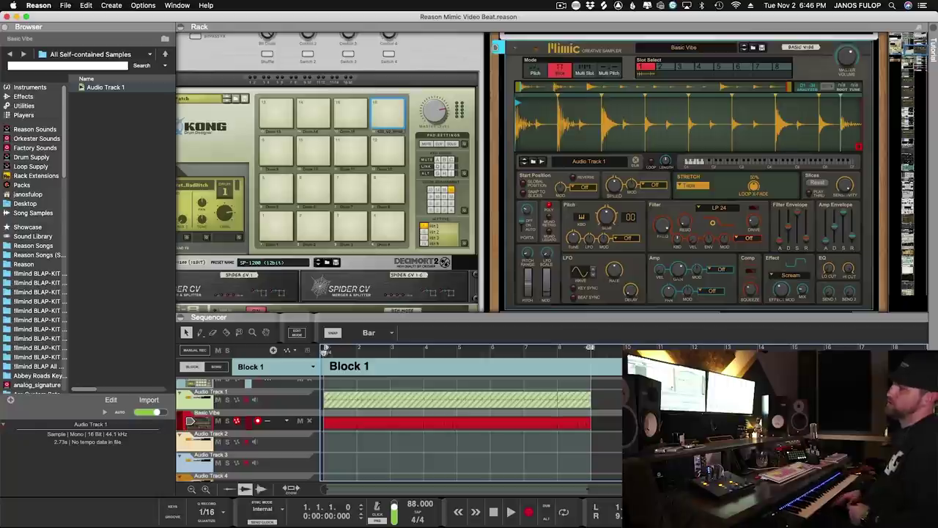